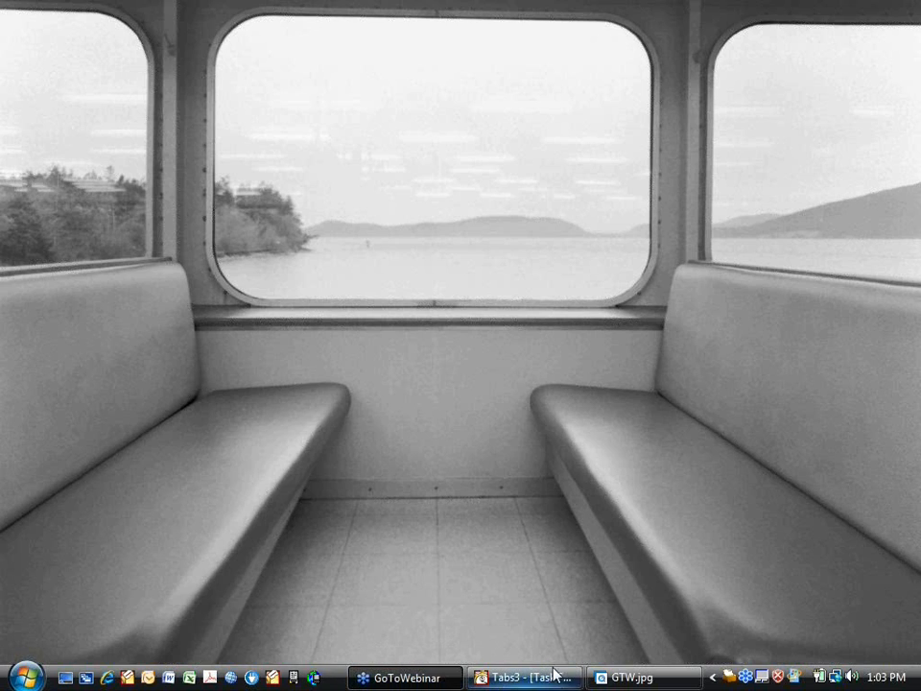
- Show the GTW.jpg picture of the webinar control panel near the middle of the desktop, and minimize it when finished
left_click(623, 677)
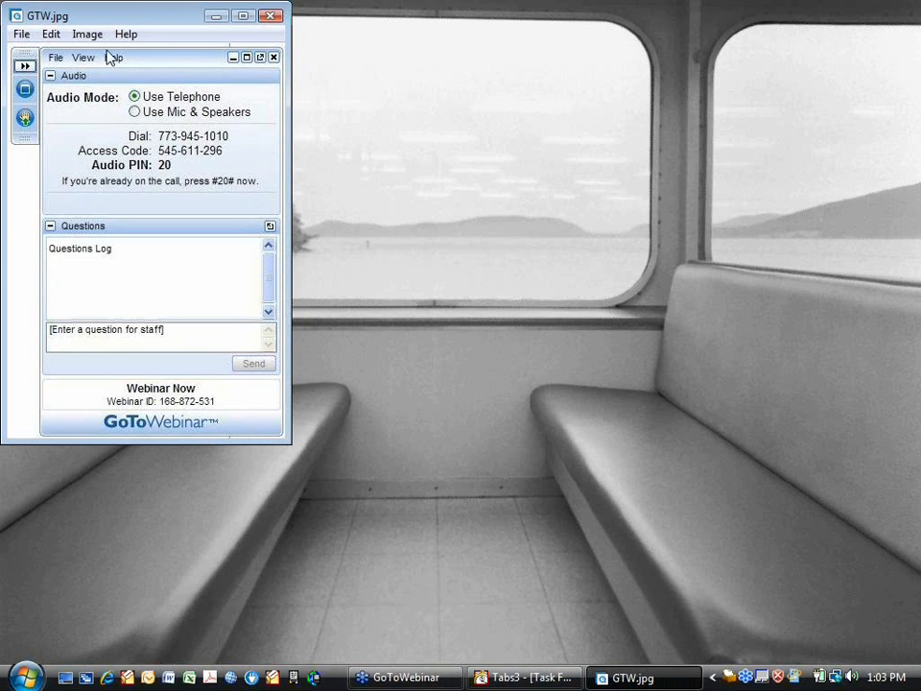
left_click_drag(127, 19, 487, 72)
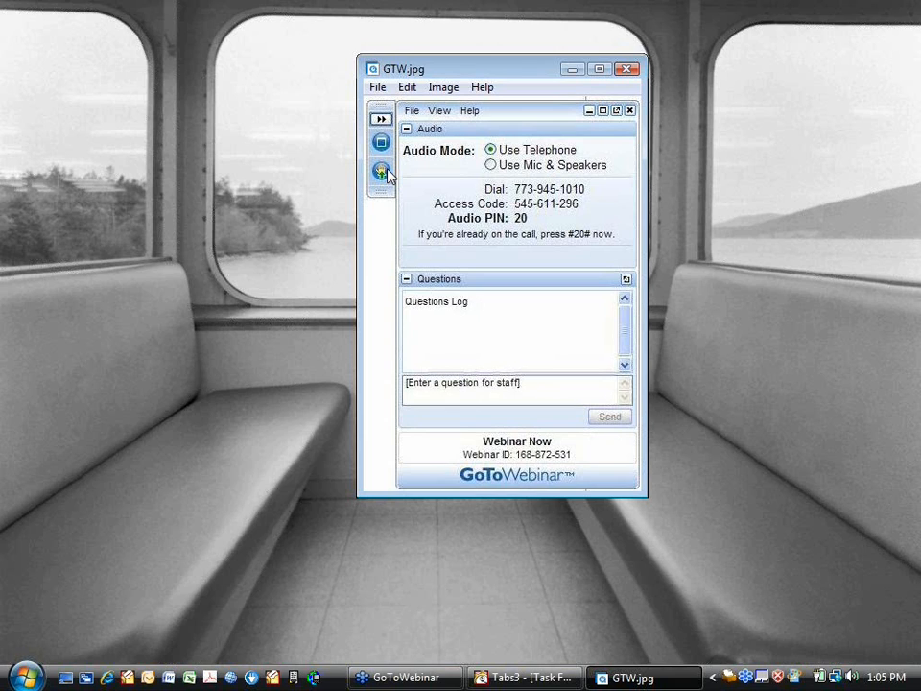
left_click(576, 70)
- Switch to Tabs3 and open the Write-Up/Write-Down program for the current client from Client Manager, declining the data backup
left_click(537, 678)
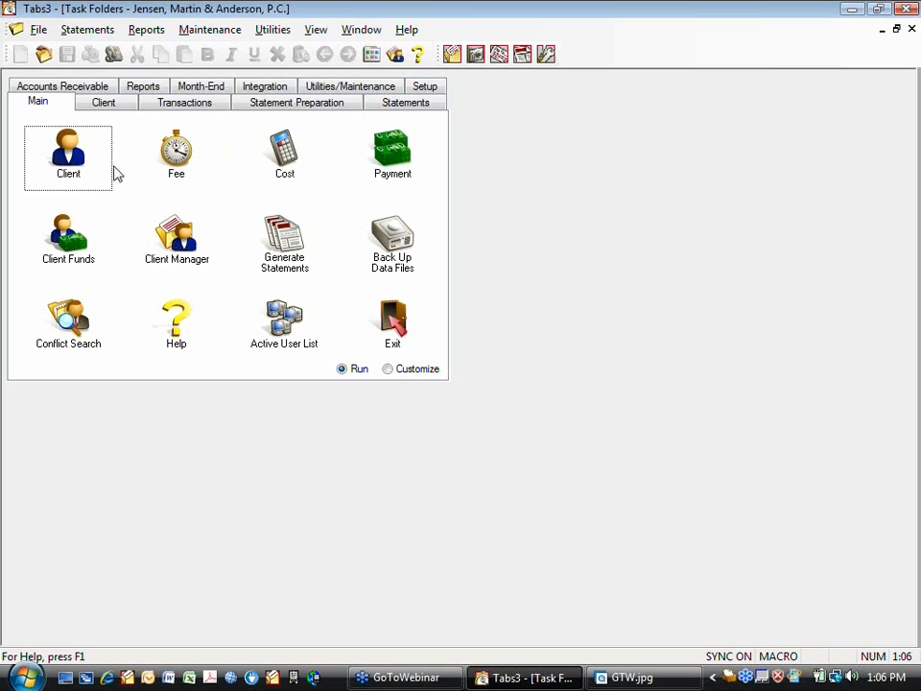
left_click(201, 247)
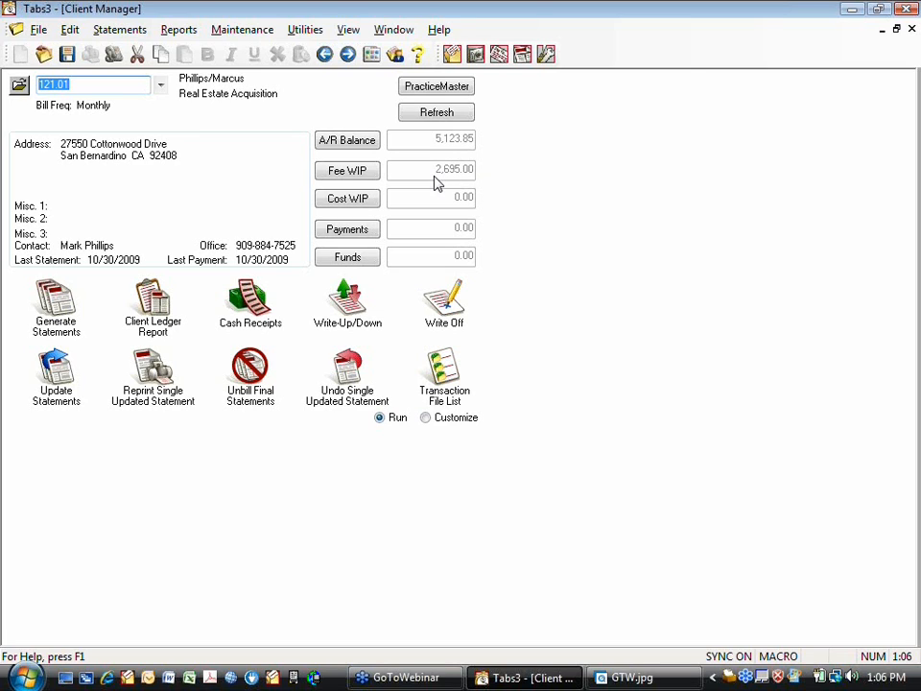
left_click(346, 305)
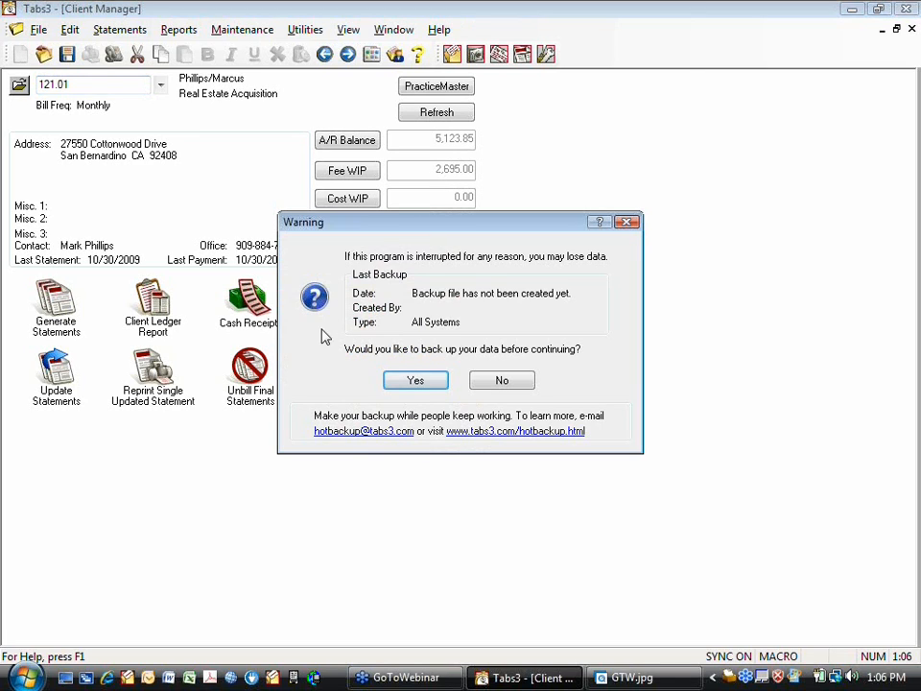
left_click(501, 381)
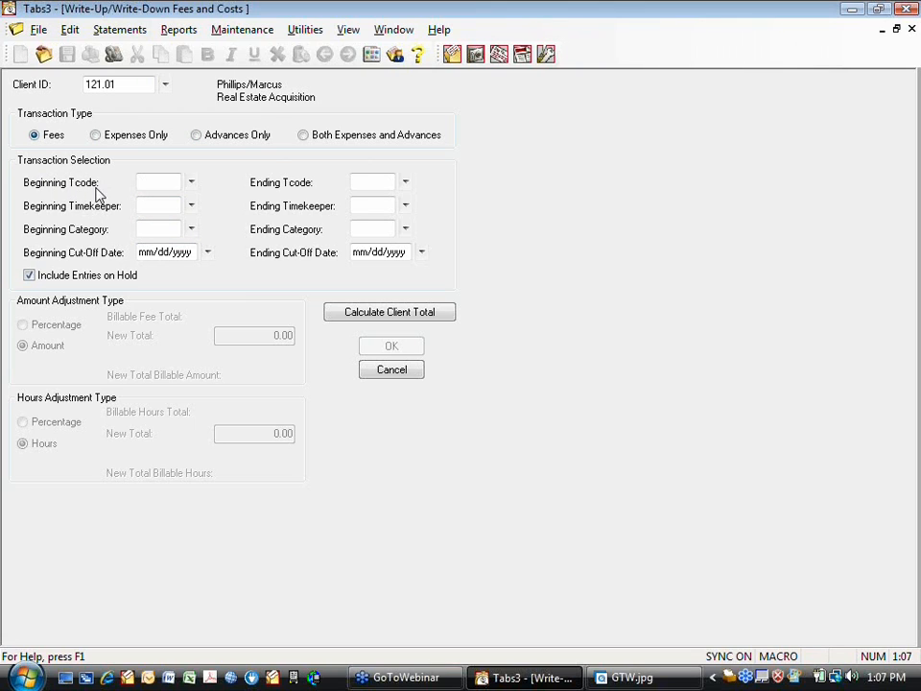
- Look through the available choices for the beginning Tcode and beginning category without selecting any
left_click(192, 184)
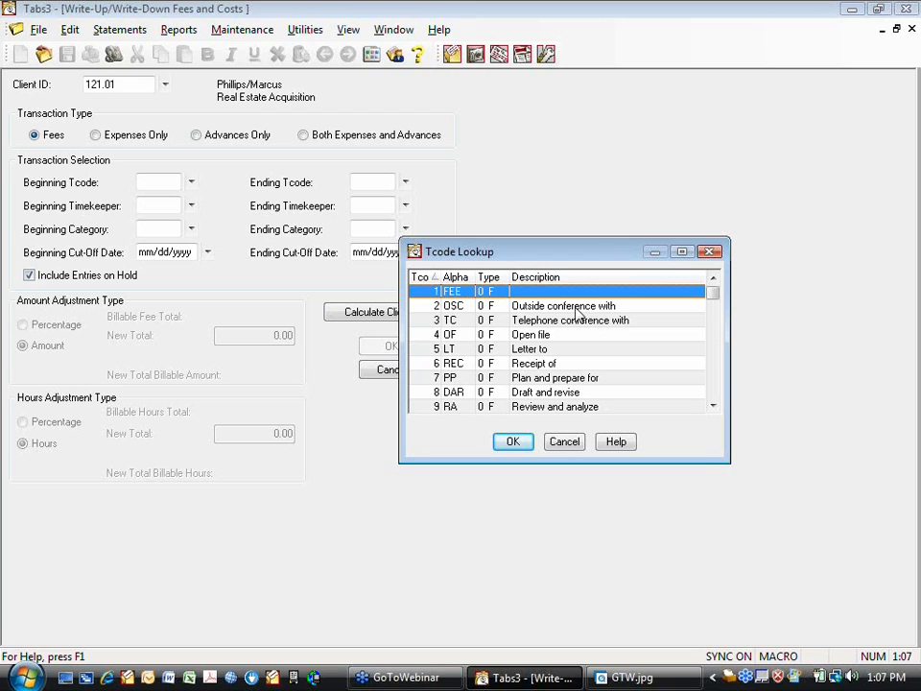
left_click(563, 441)
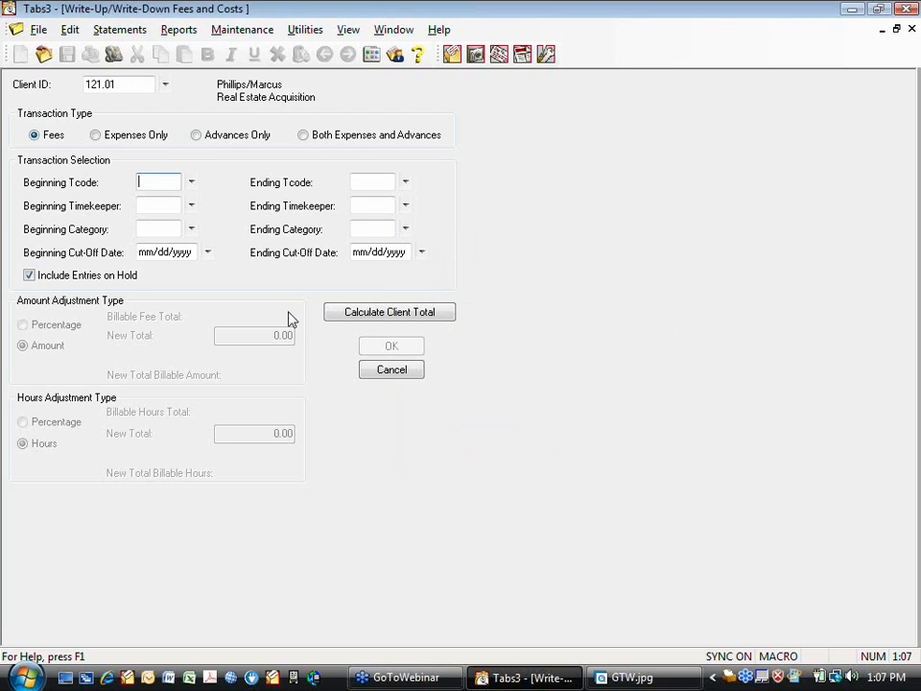
left_click(192, 234)
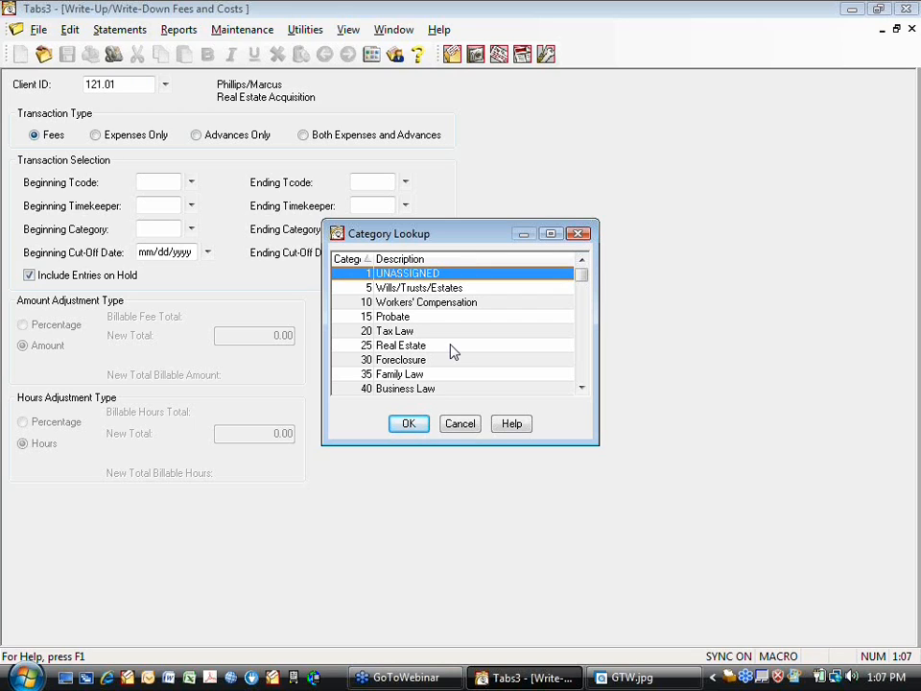
left_click(468, 431)
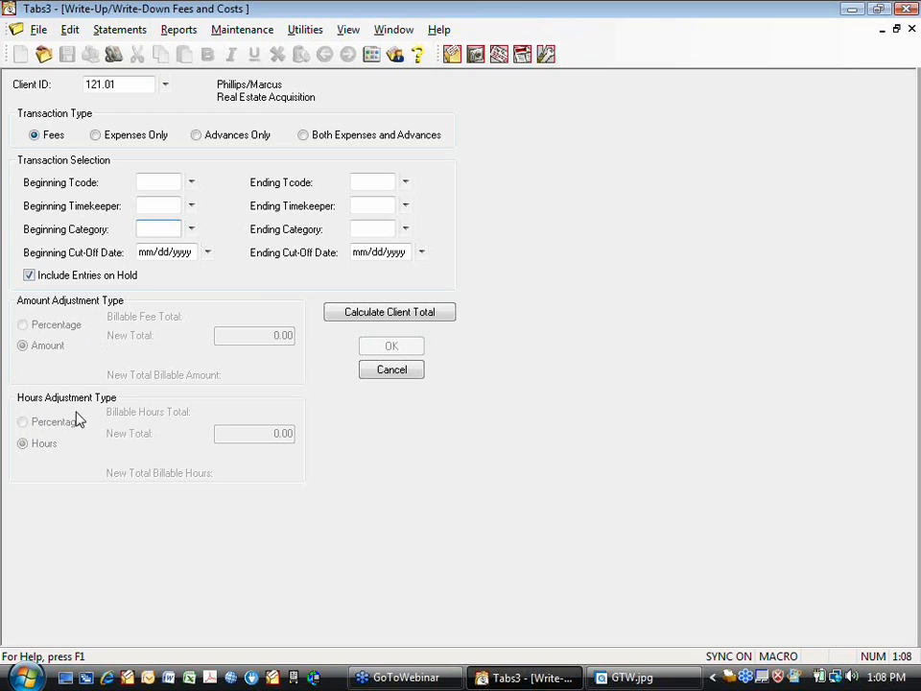
- Calculate the client's fee total, try adjusting it to an amount of 3,000.00 and by 15 percent, and clear the percentage
left_click(359, 318)
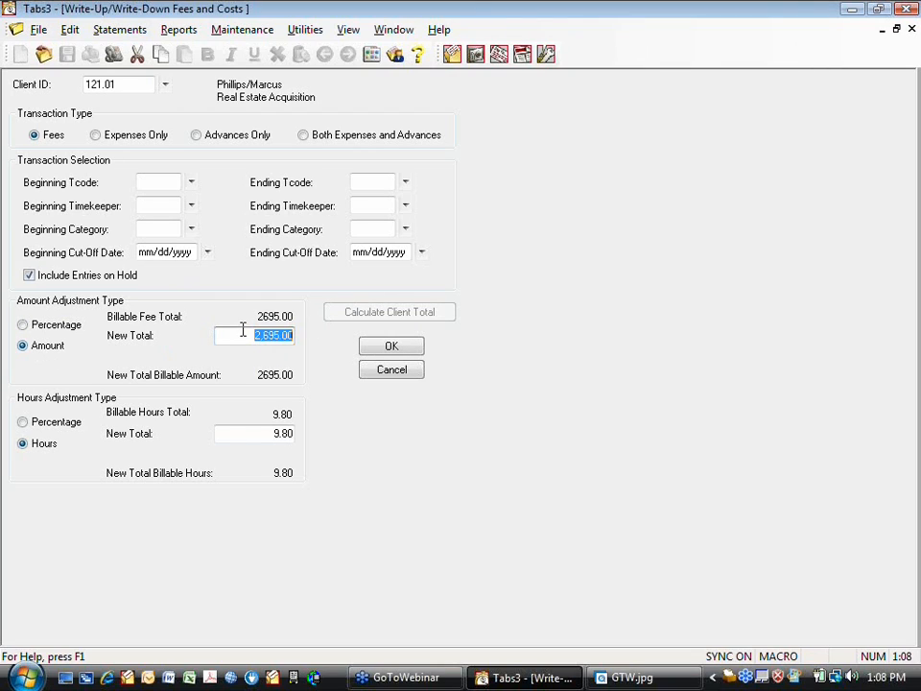
type("30000")
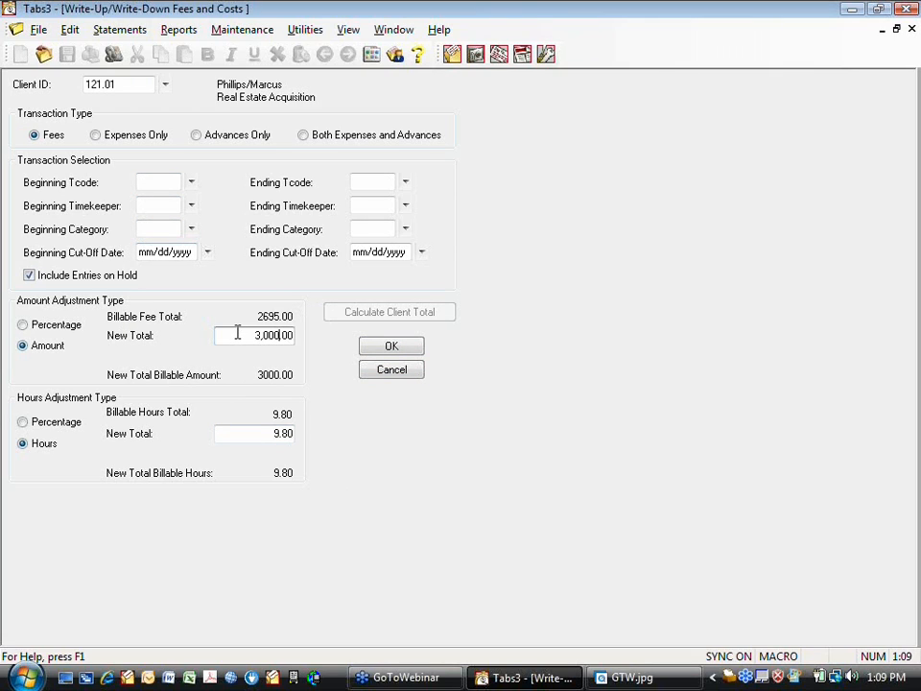
left_click(23, 325)
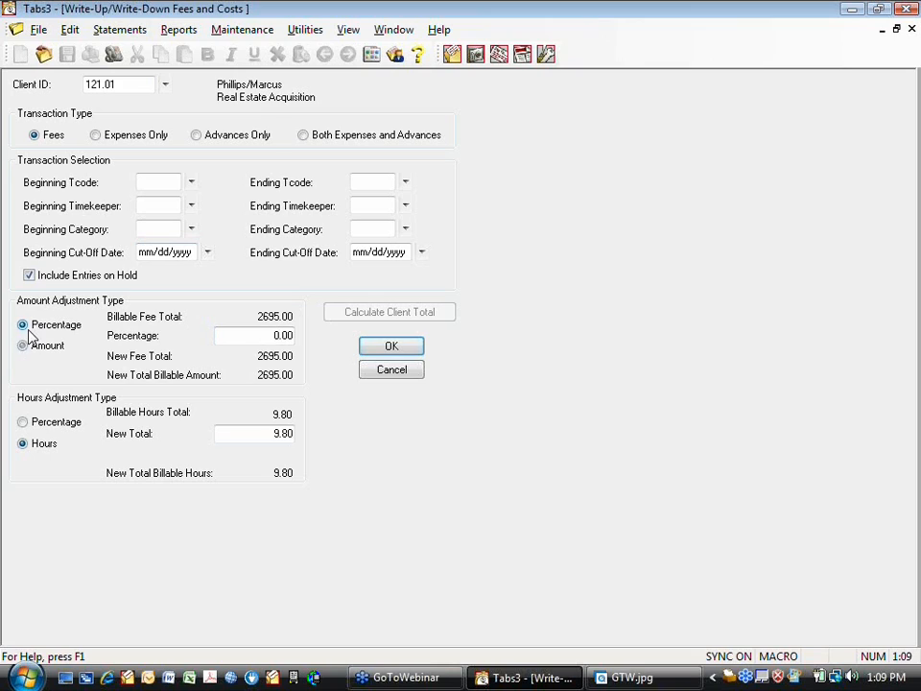
left_click(265, 335)
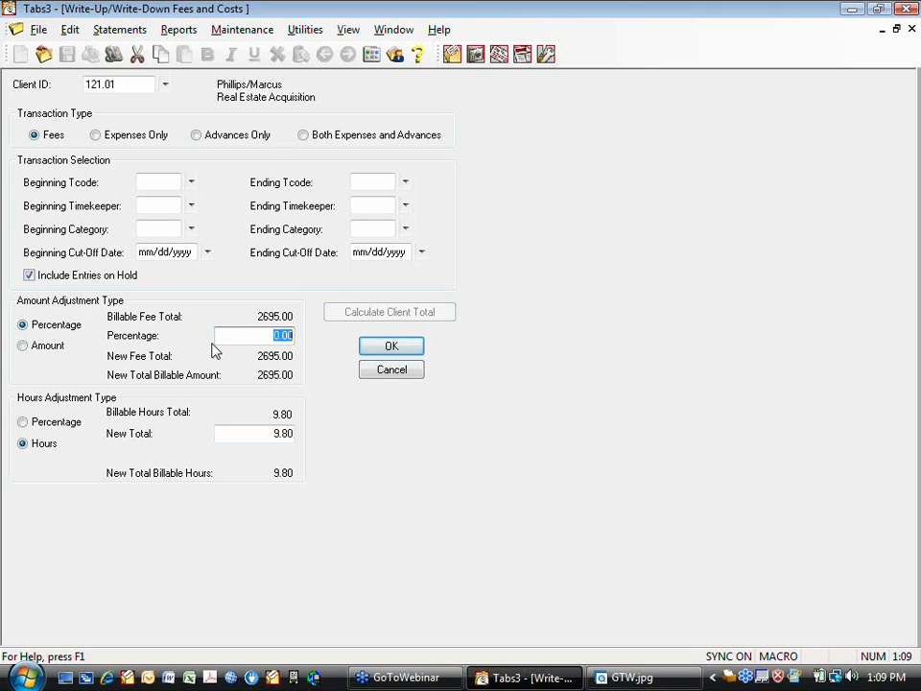
type("15")
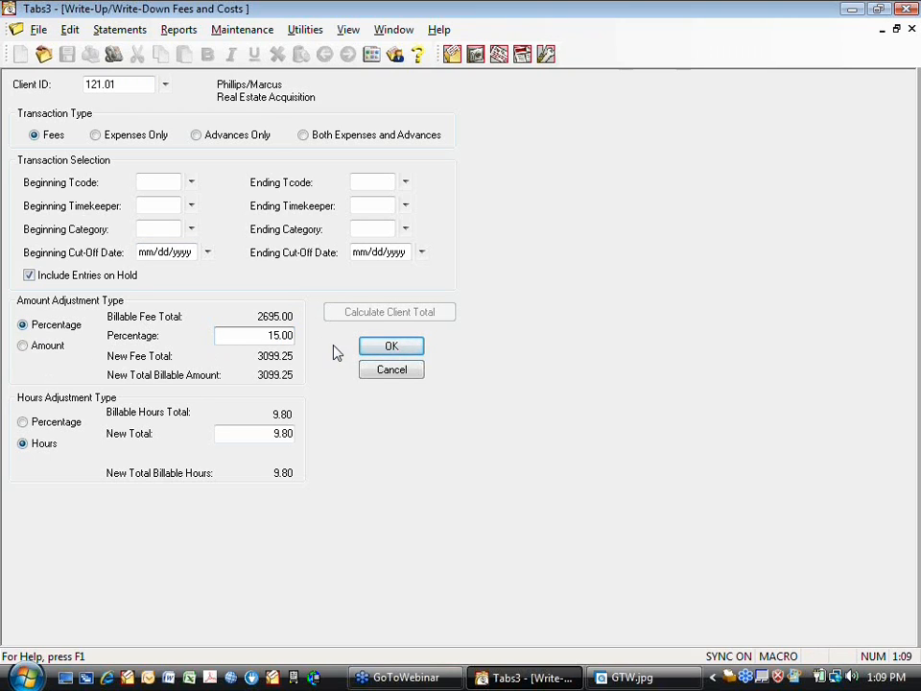
left_click(258, 335)
key("Delete")
- Calculate the client total for the Expenses Only transaction type
left_click(95, 135)
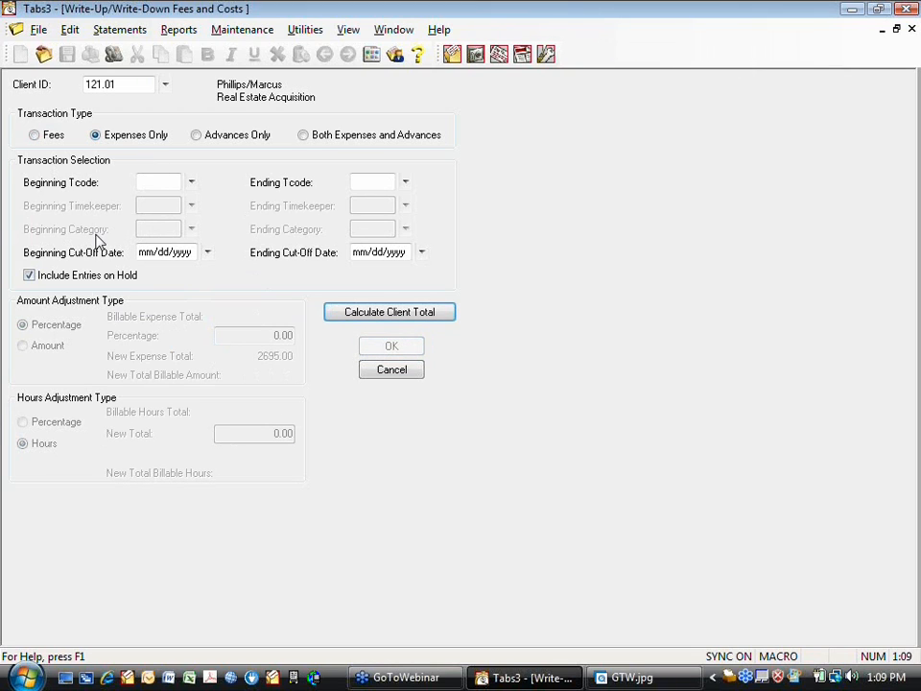
left_click(340, 315)
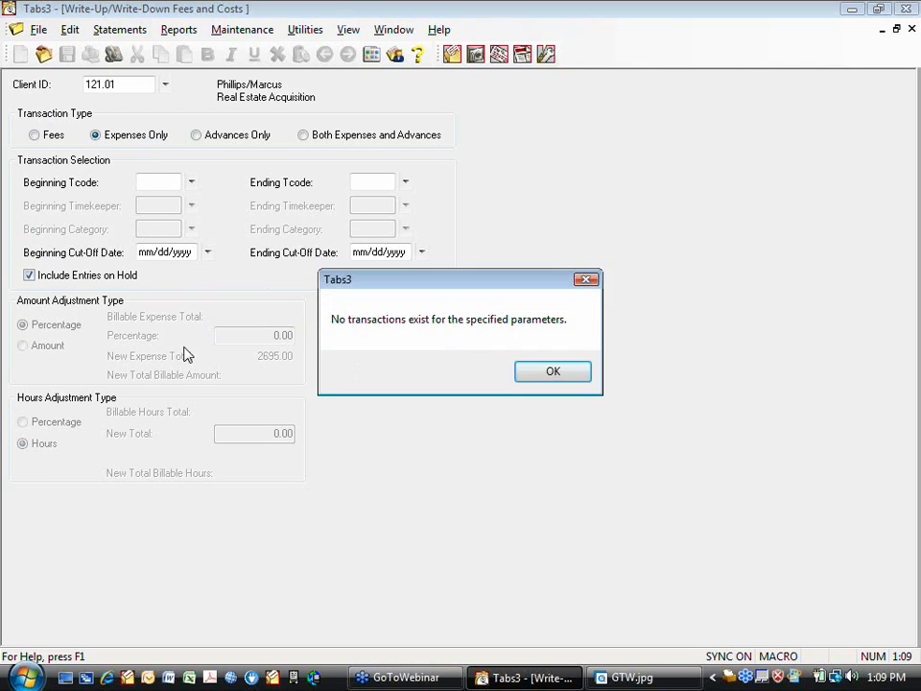
left_click(545, 373)
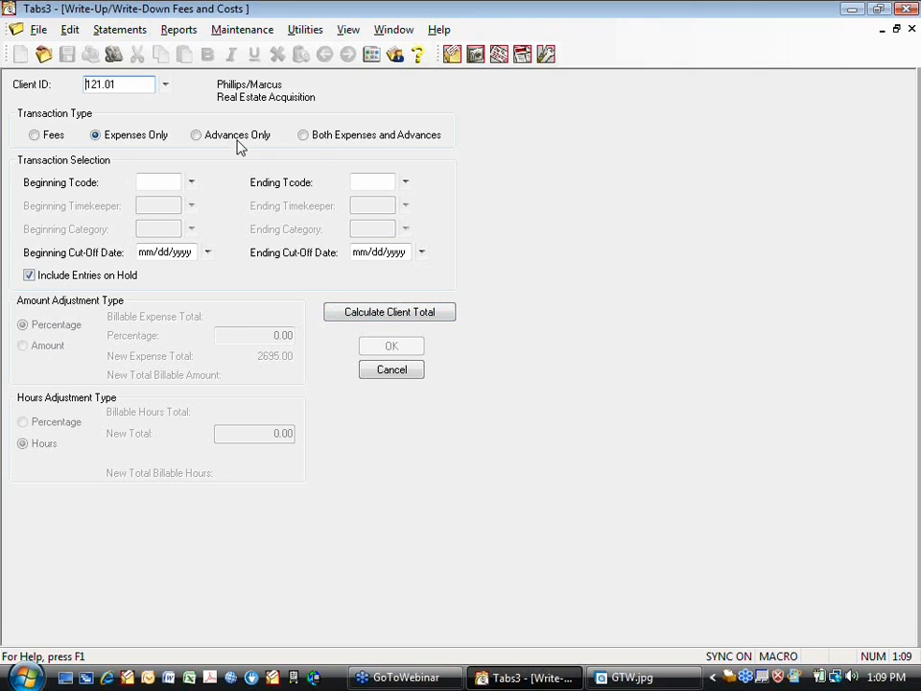
- Choose Both Expenses and Advances as the transaction type, and return to Client Manager without running the verification list
left_click(309, 136)
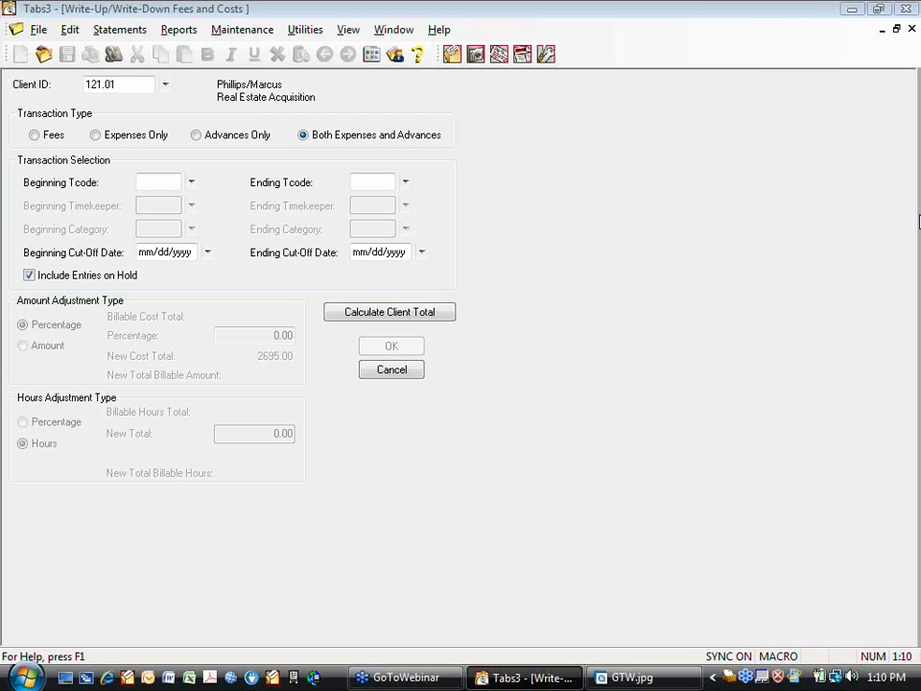
left_click(912, 30)
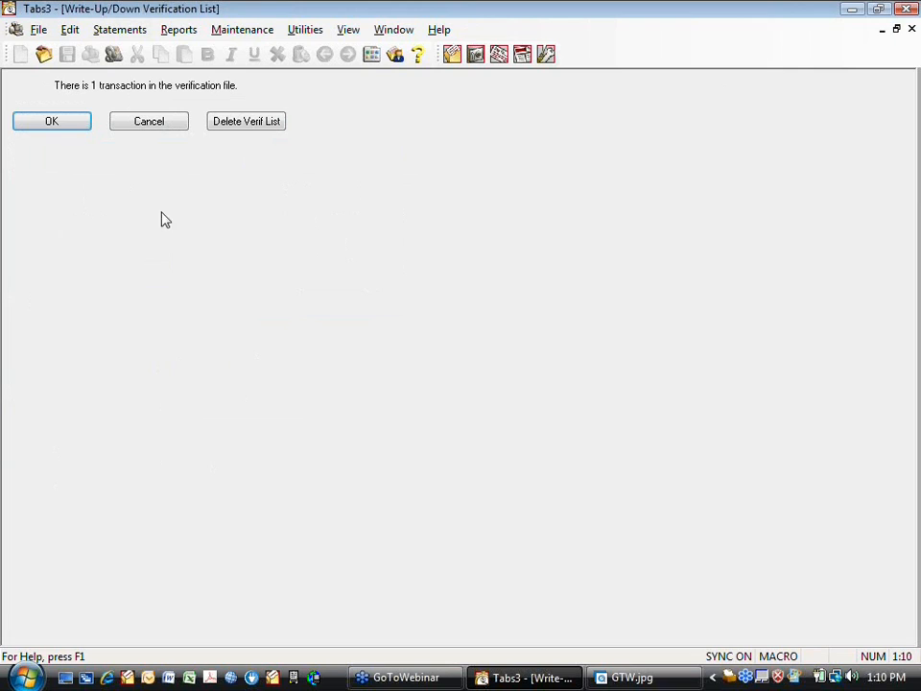
left_click(156, 124)
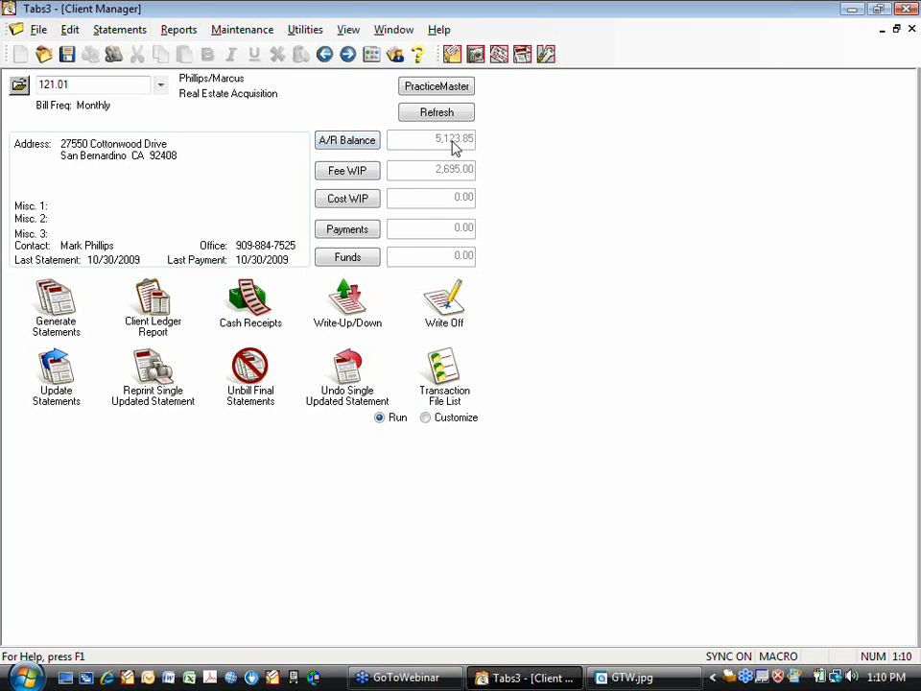
- Open Write Off for the current client without backing up, and turn off Write Off Entire Balance
left_click(444, 316)
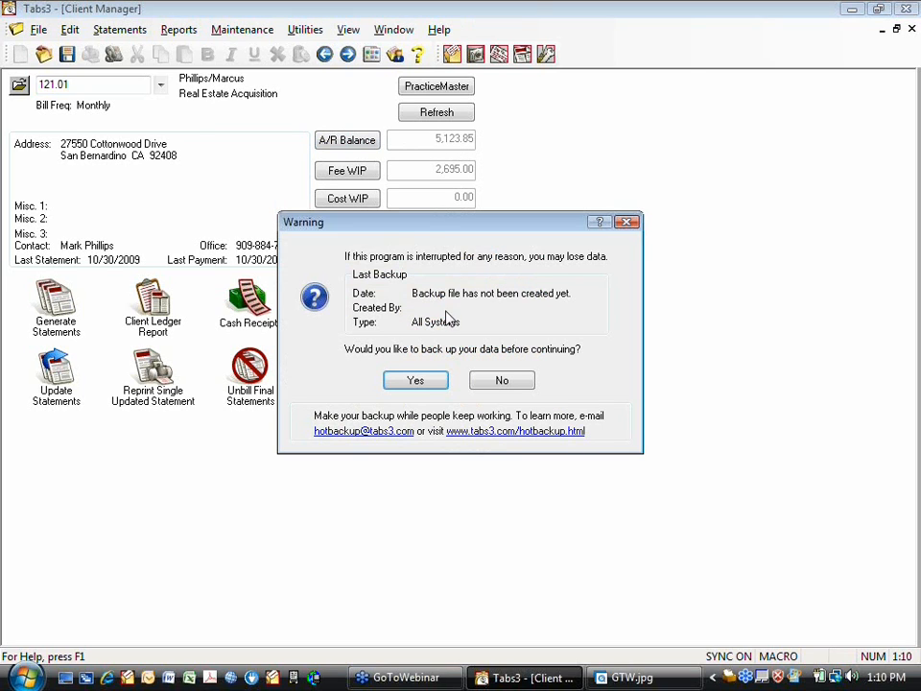
left_click(495, 381)
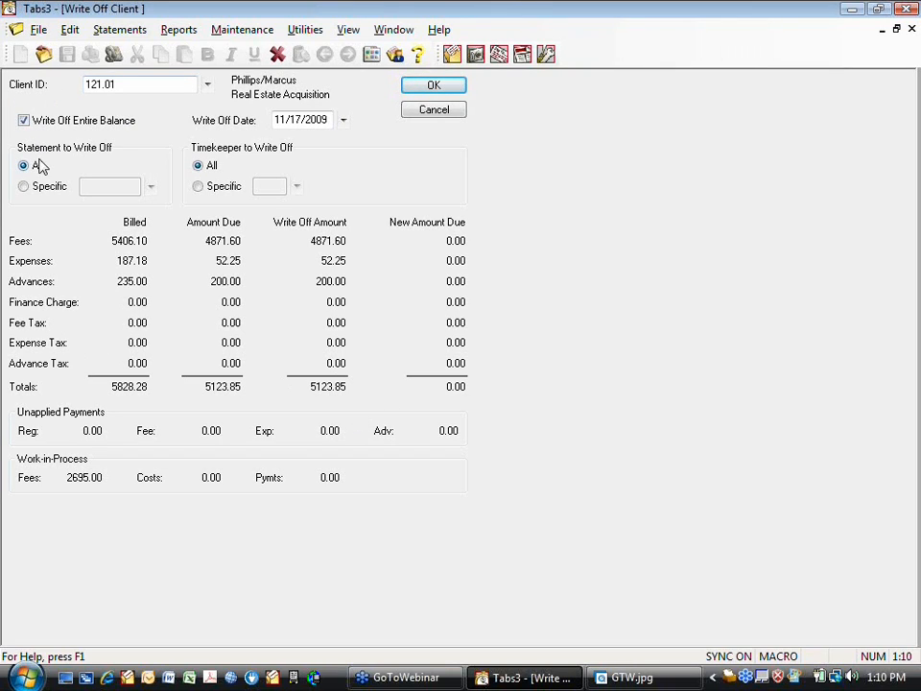
left_click(24, 120)
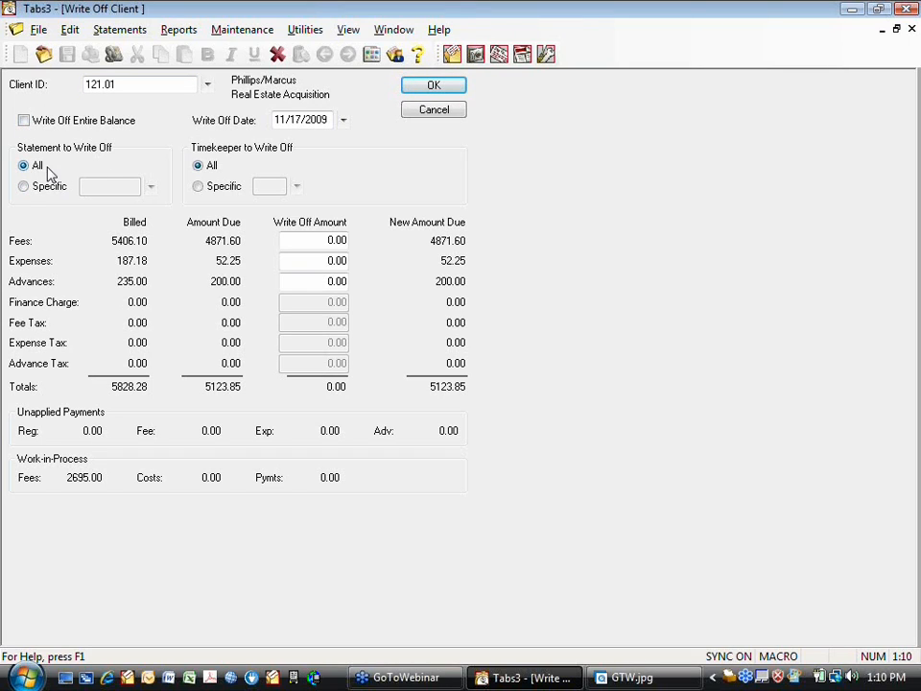
- Limit the write-off to the specific statement dated 09/30/2009 and go to its fee write-off amount
left_click(24, 187)
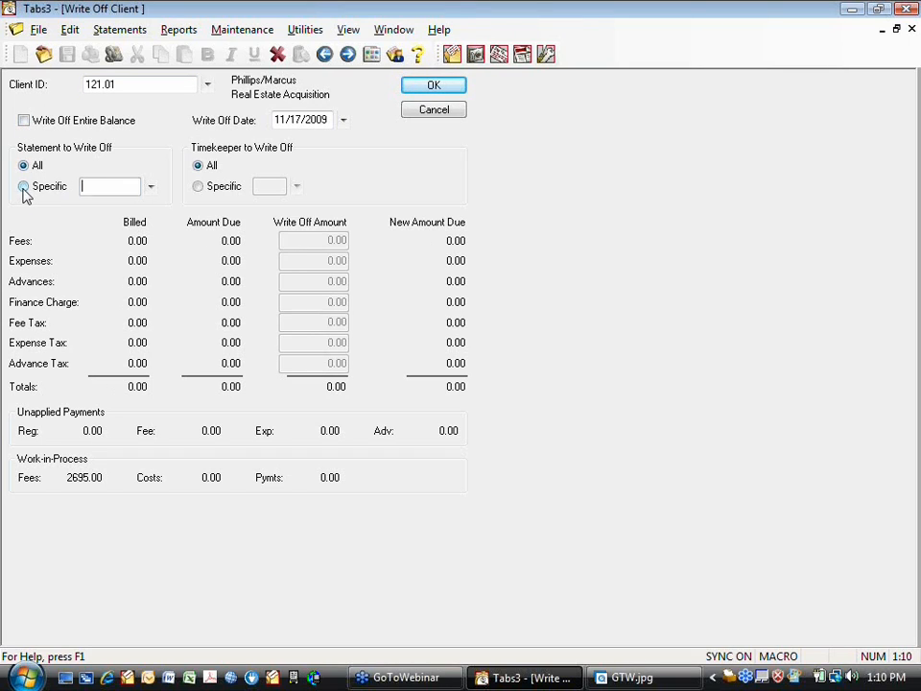
left_click(150, 187)
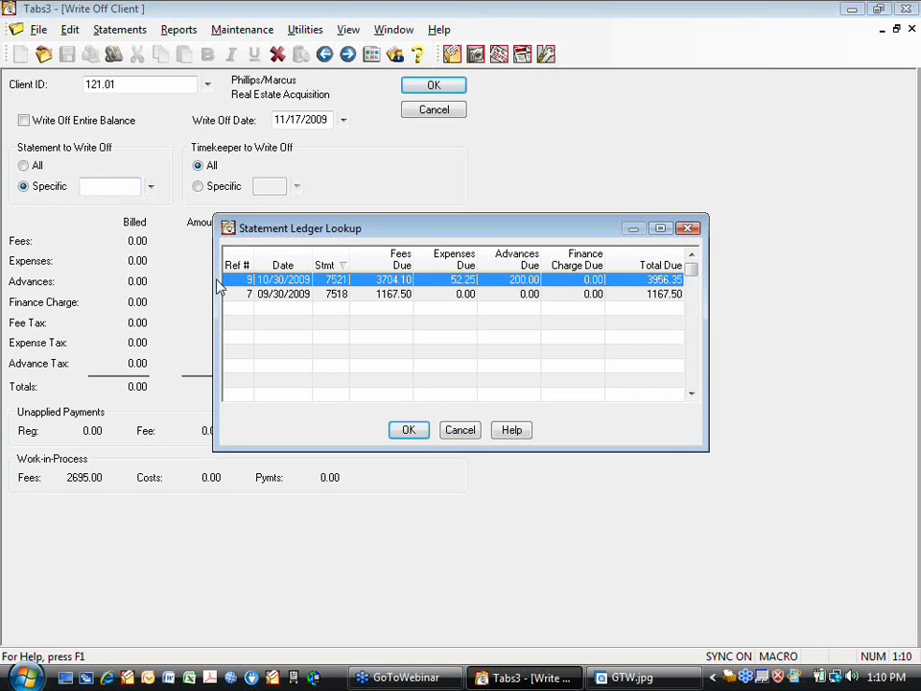
left_click(343, 298)
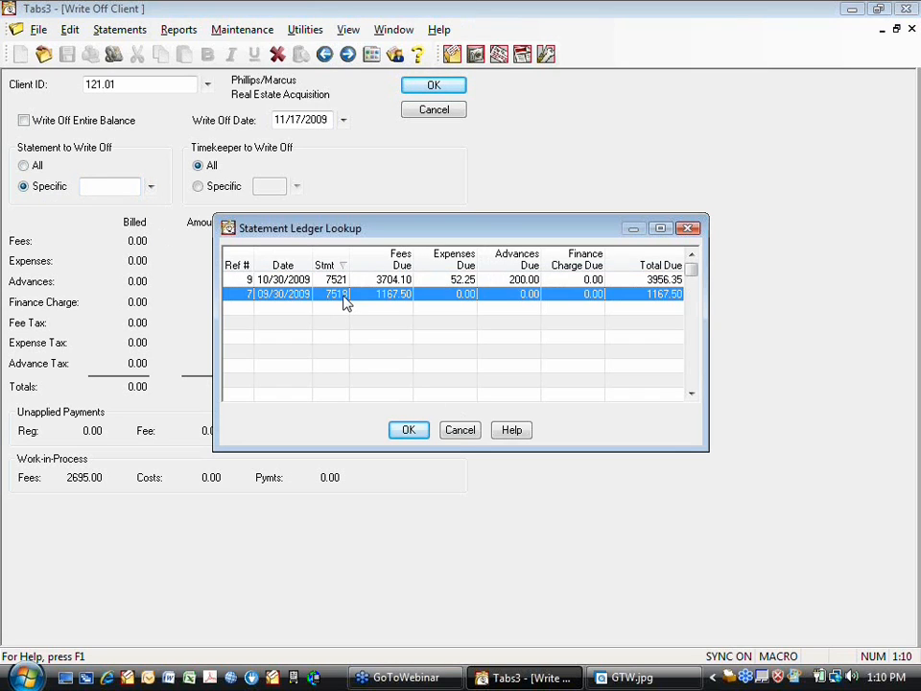
left_click(402, 430)
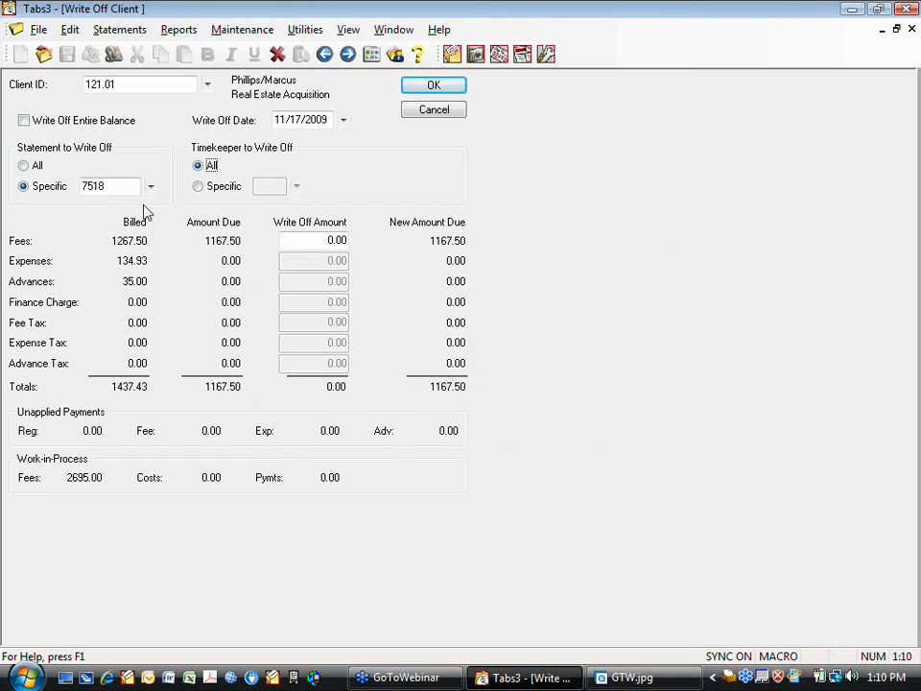
left_click(335, 240)
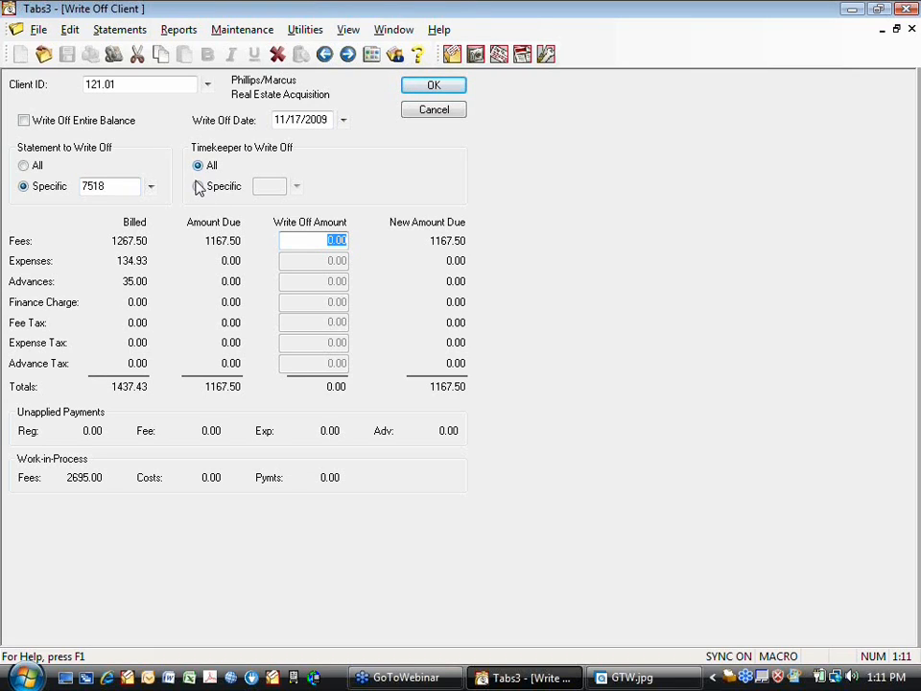
- Set the write-off to all statements for timekeeper 1 only, and close it without writing anything off
left_click(23, 165)
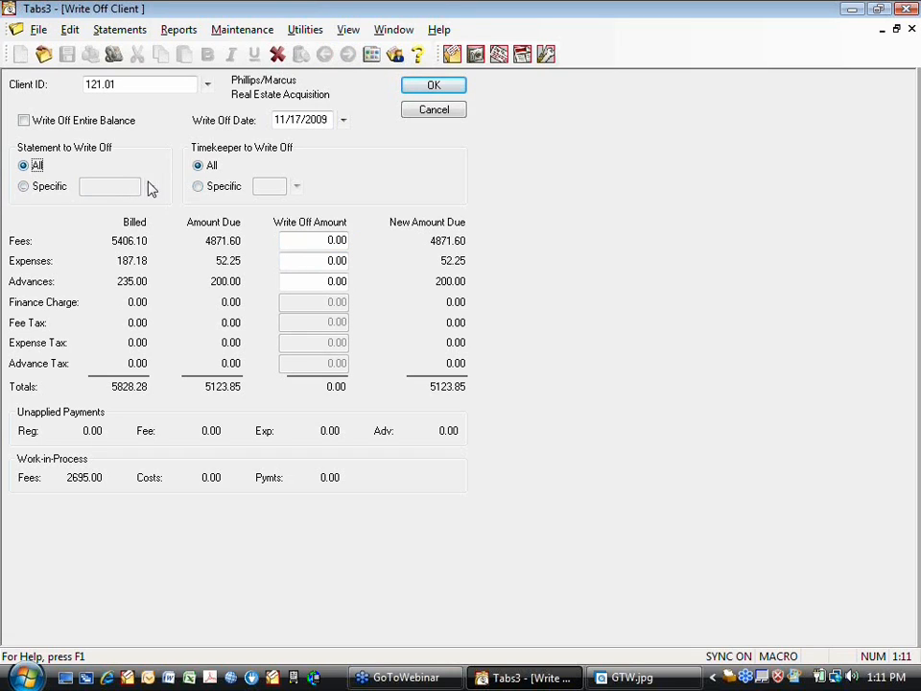
left_click(198, 187)
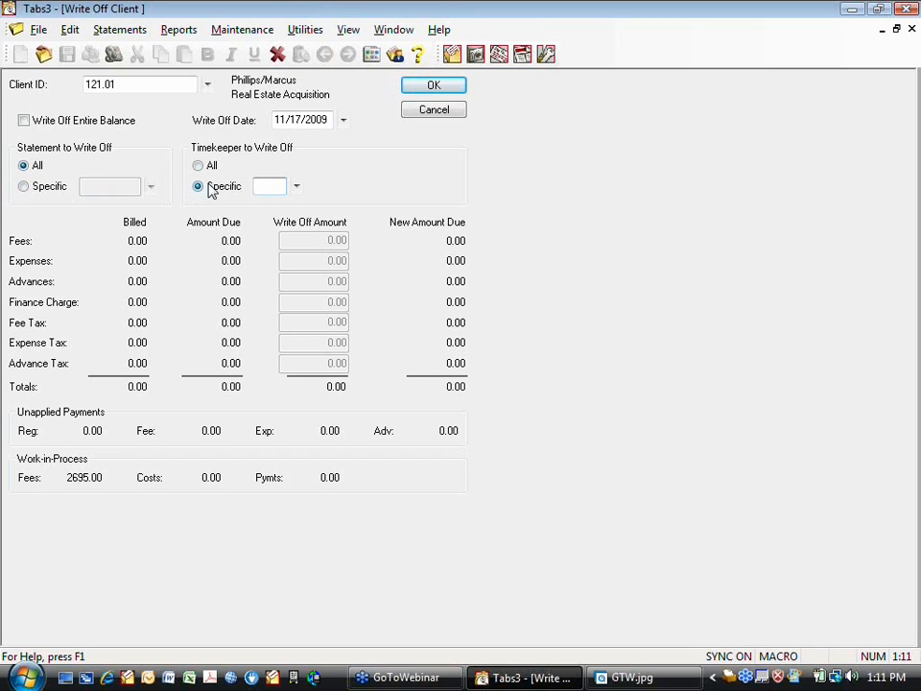
left_click(296, 188)
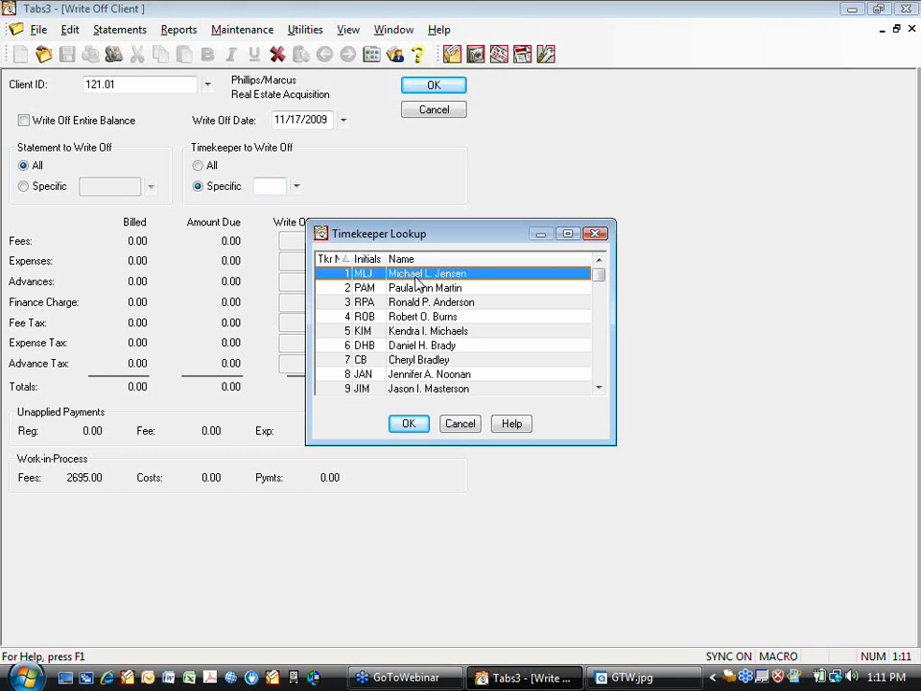
left_click(416, 423)
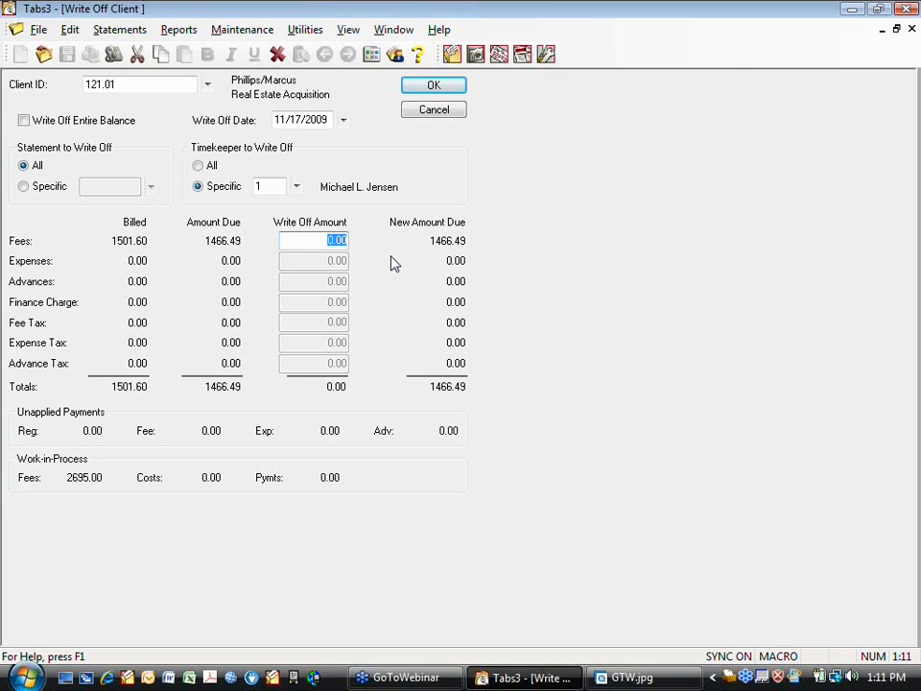
left_click(197, 186)
left_click(911, 30)
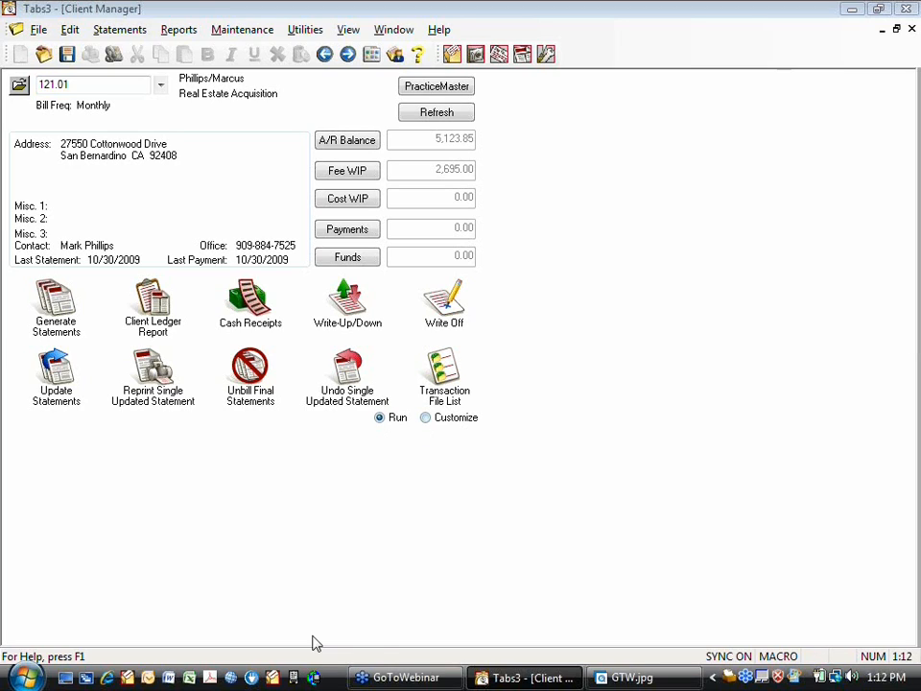
- Check the program assigned to the Write-Up/Down button in Customize mode, keep the assignment, and return to Run mode
left_click(425, 417)
left_click(351, 305)
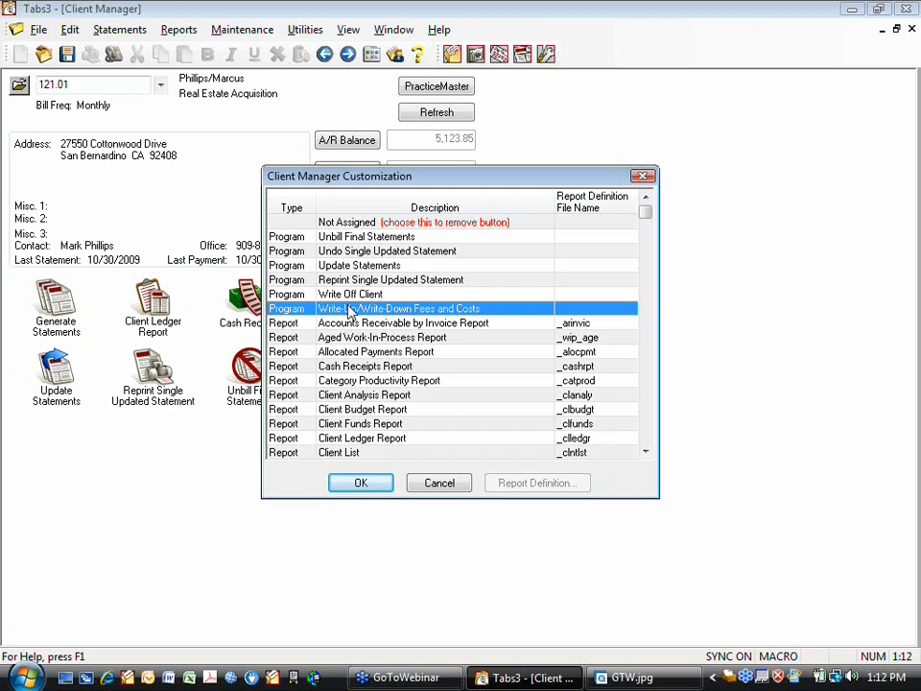
left_click(362, 485)
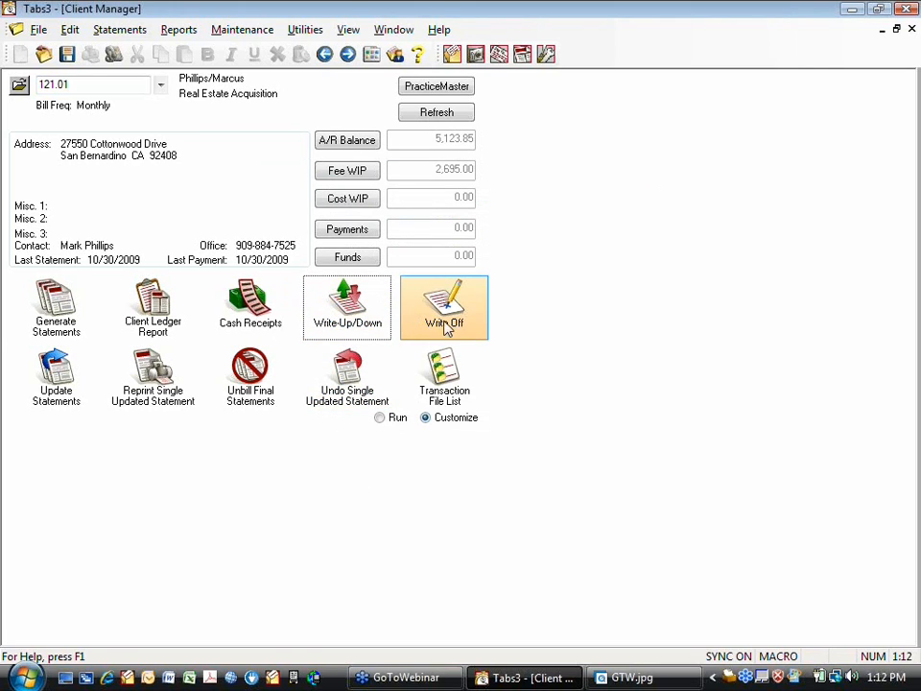
left_click(383, 418)
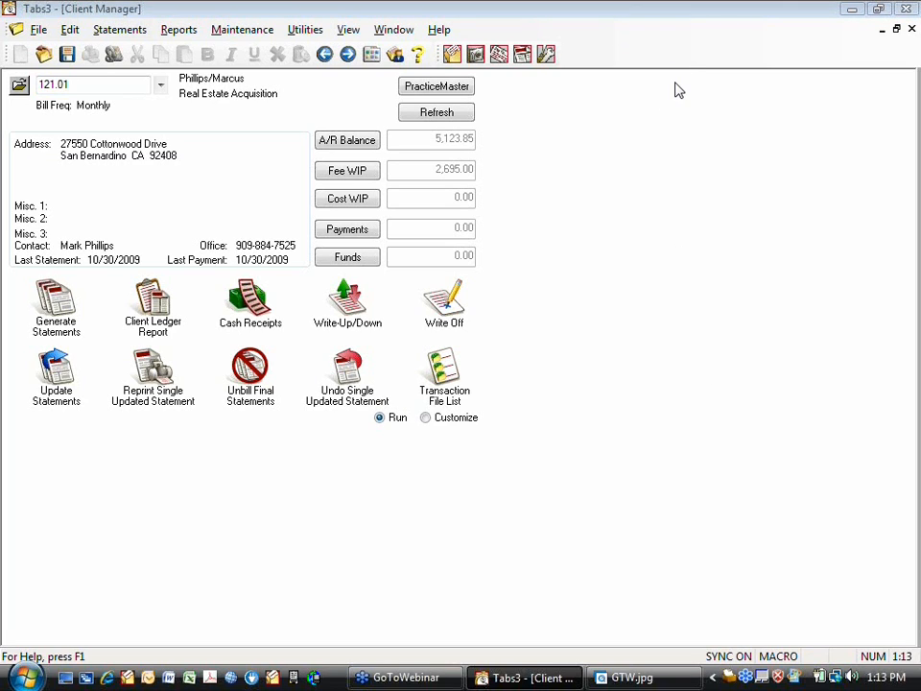
- Leave Client Manager and open the Top Client Report from the client reports
left_click(911, 30)
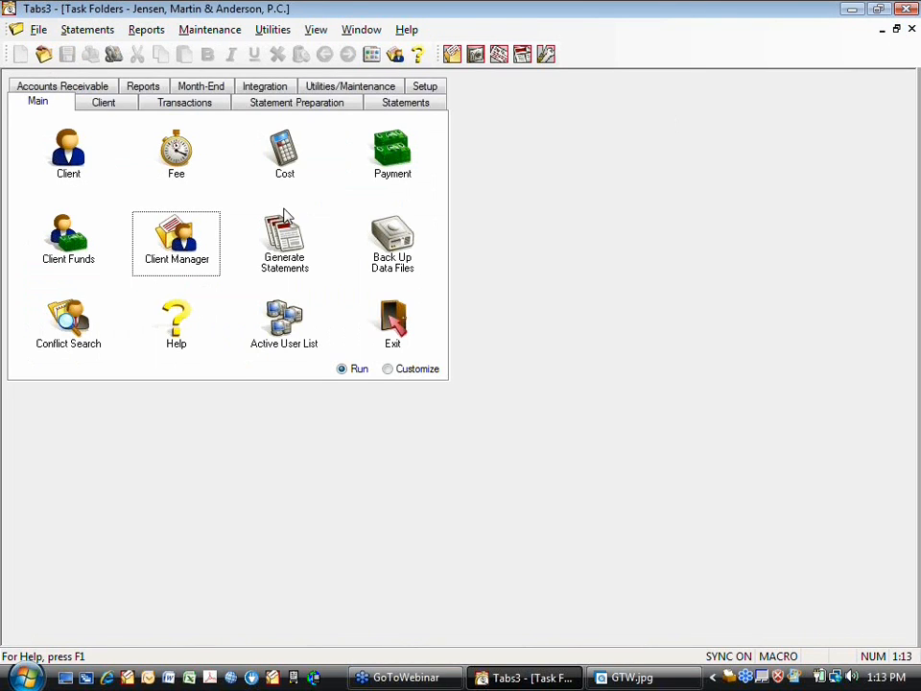
left_click(159, 106)
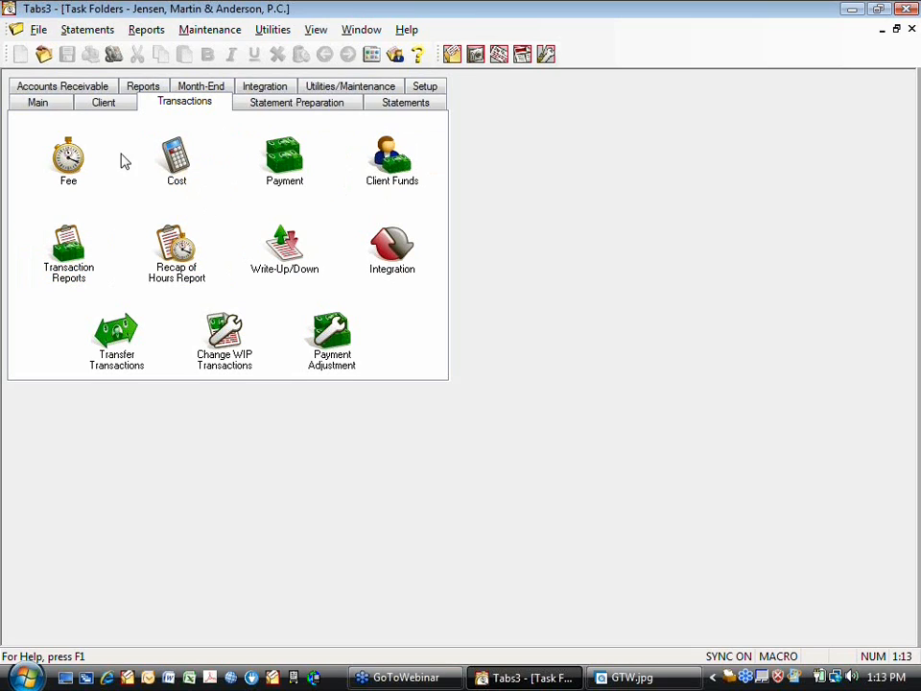
left_click(146, 87)
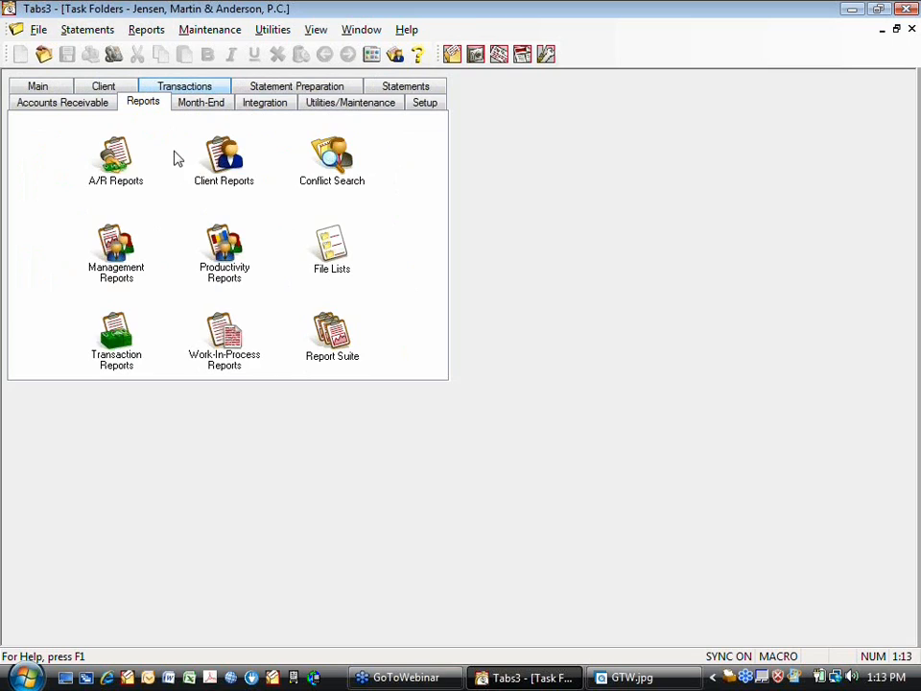
left_click(226, 176)
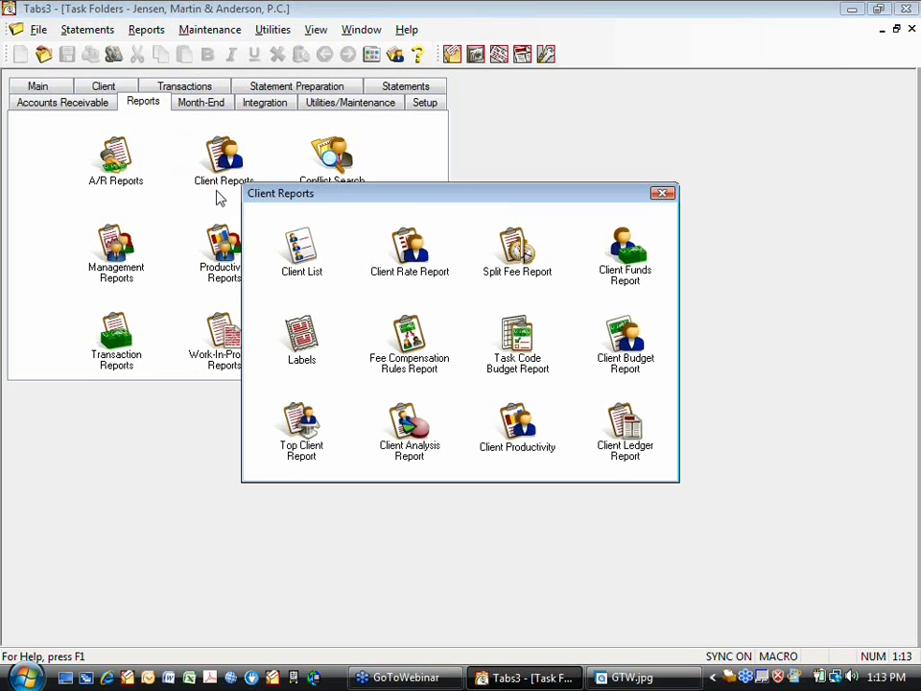
double_click(303, 441)
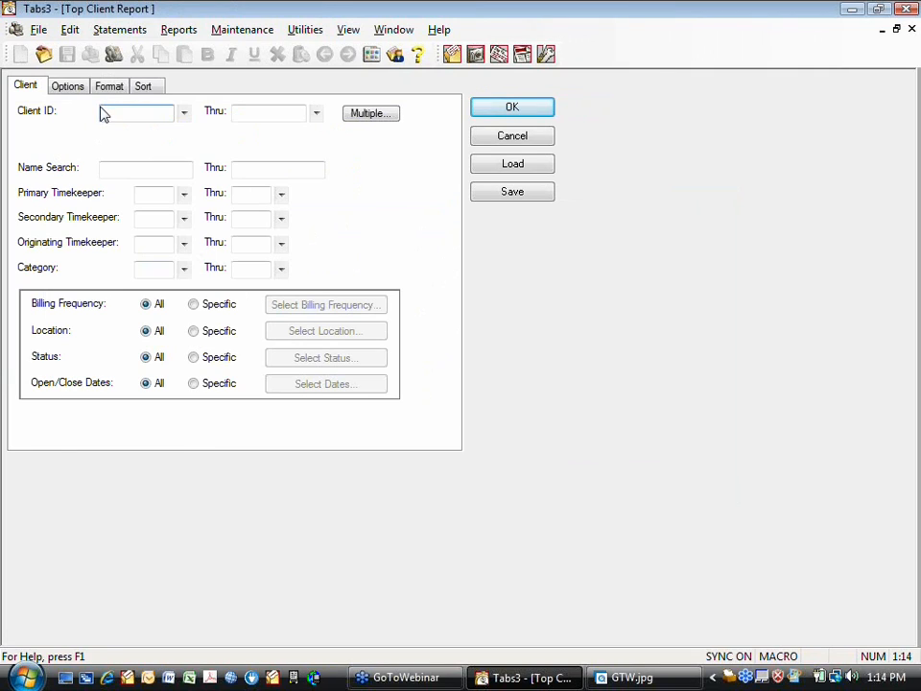
- Limit the Top Client Report to the client whose work description is Real Estate Acquisition, using the client lookup
left_click(261, 112)
left_click(184, 112)
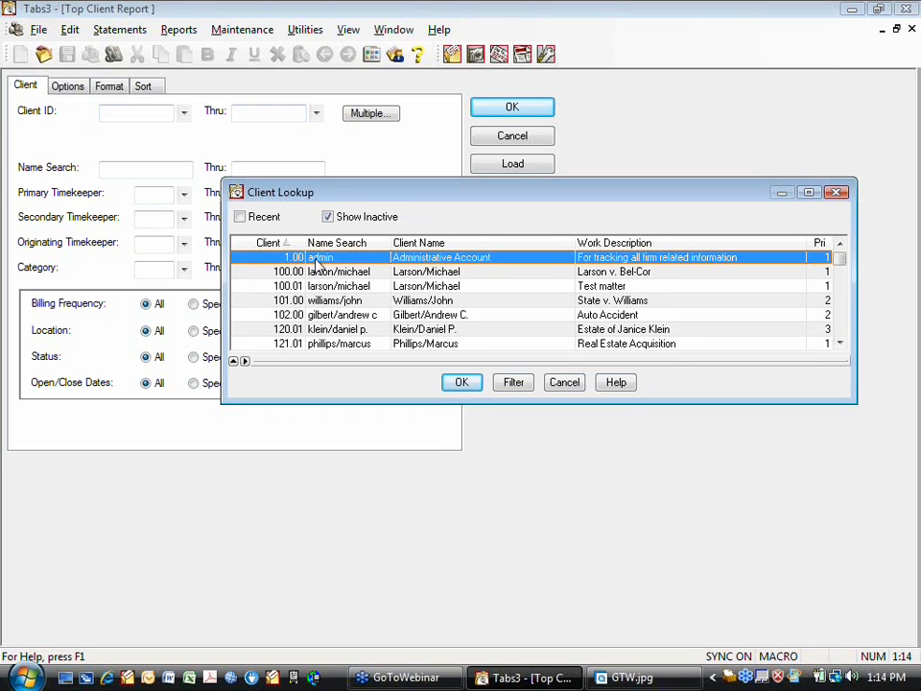
key("Down")
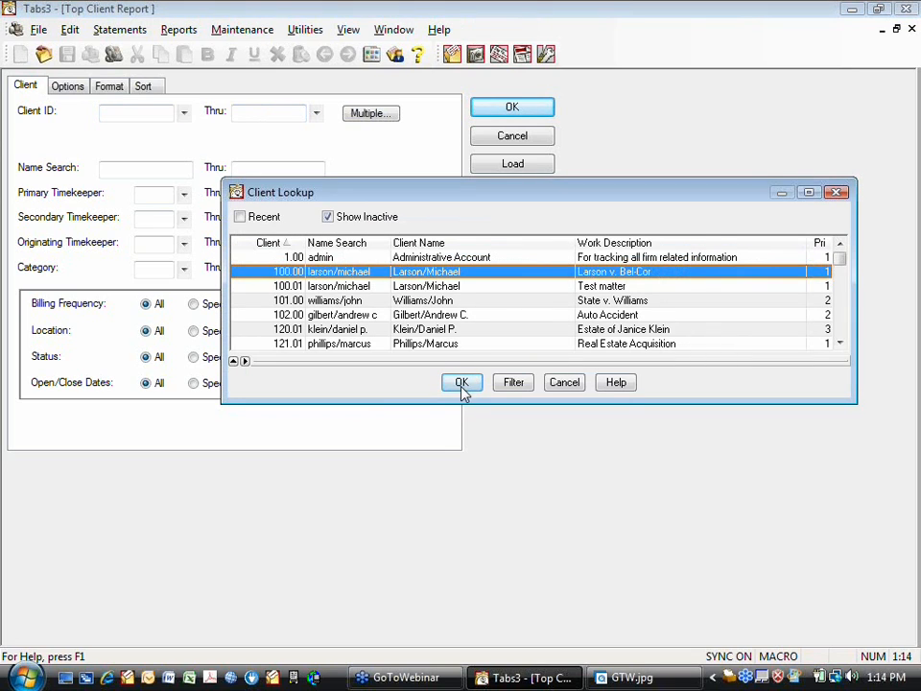
left_click(418, 344)
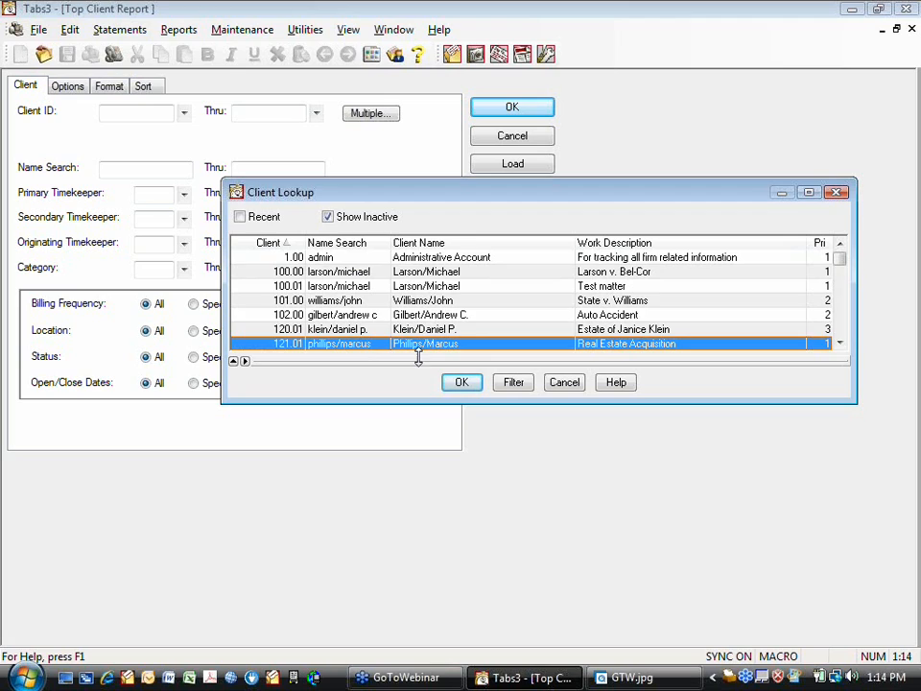
left_click(461, 382)
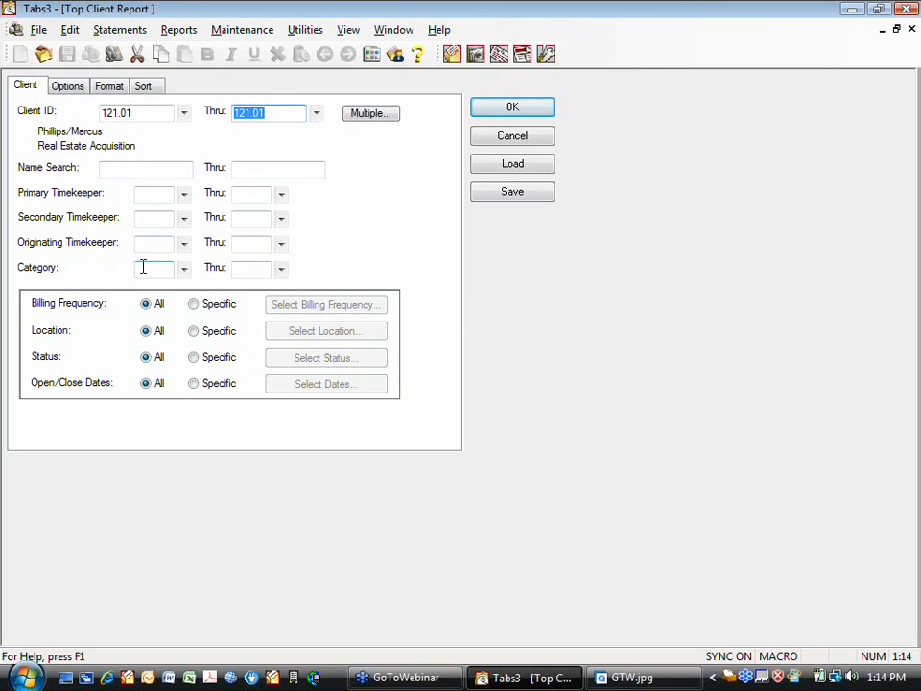
- Set the report to print the top 1 Clients and exclude totals for other clients
left_click(77, 88)
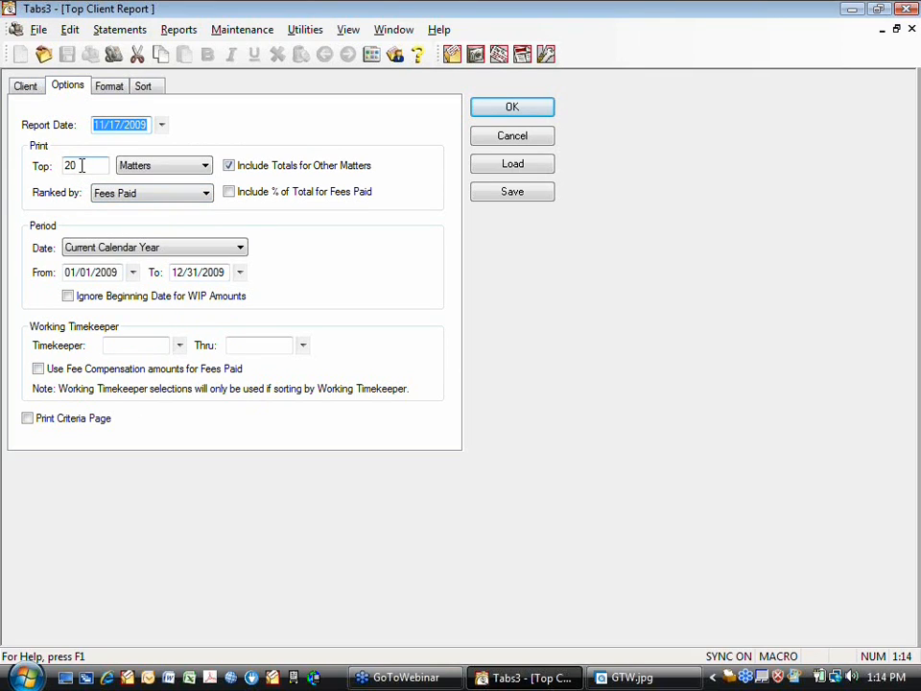
left_click_drag(74, 166, 58, 165)
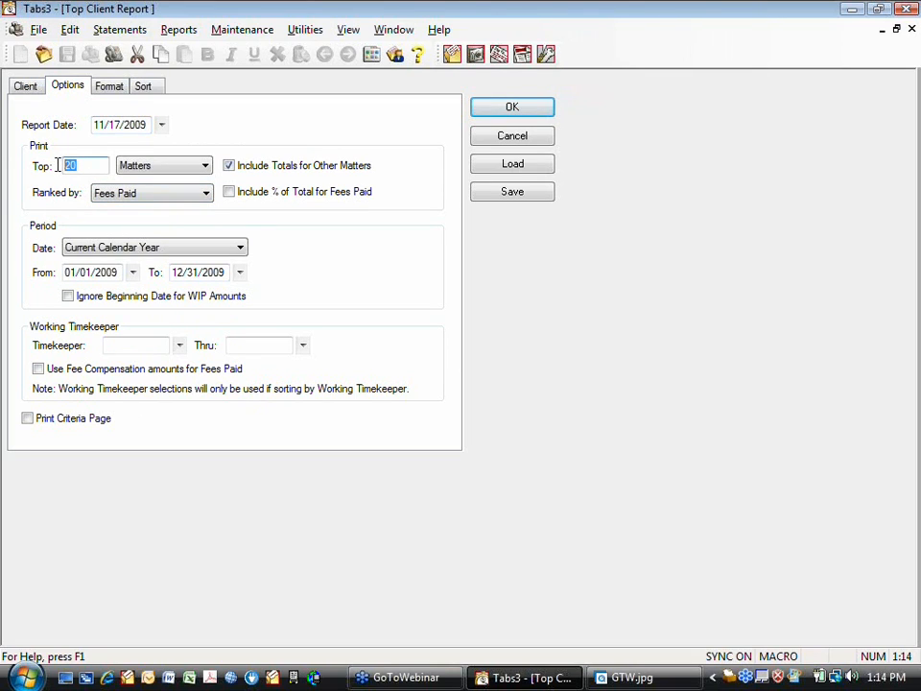
type("1")
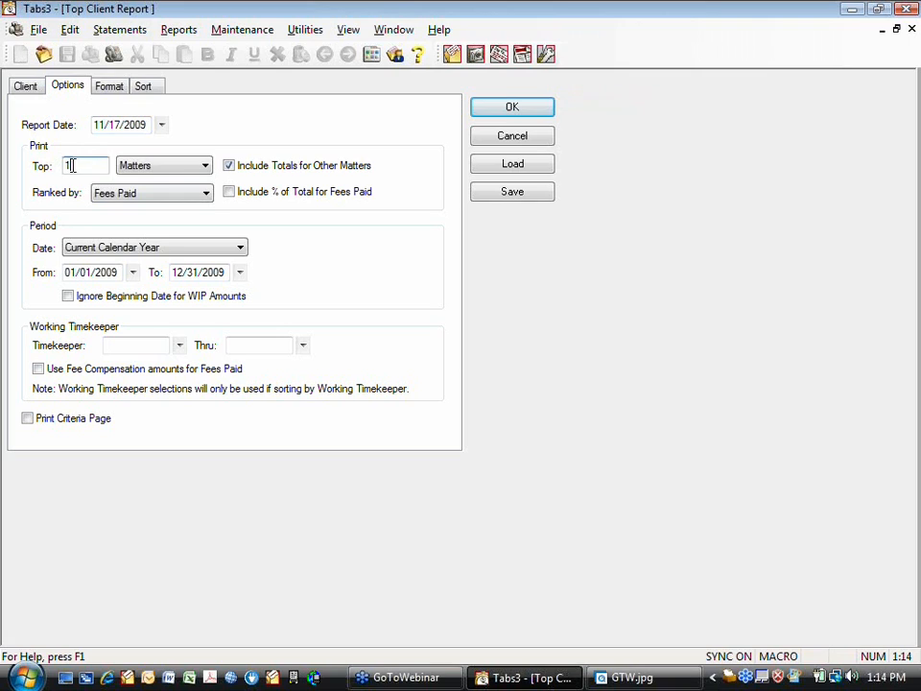
left_click(204, 167)
left_click(160, 195)
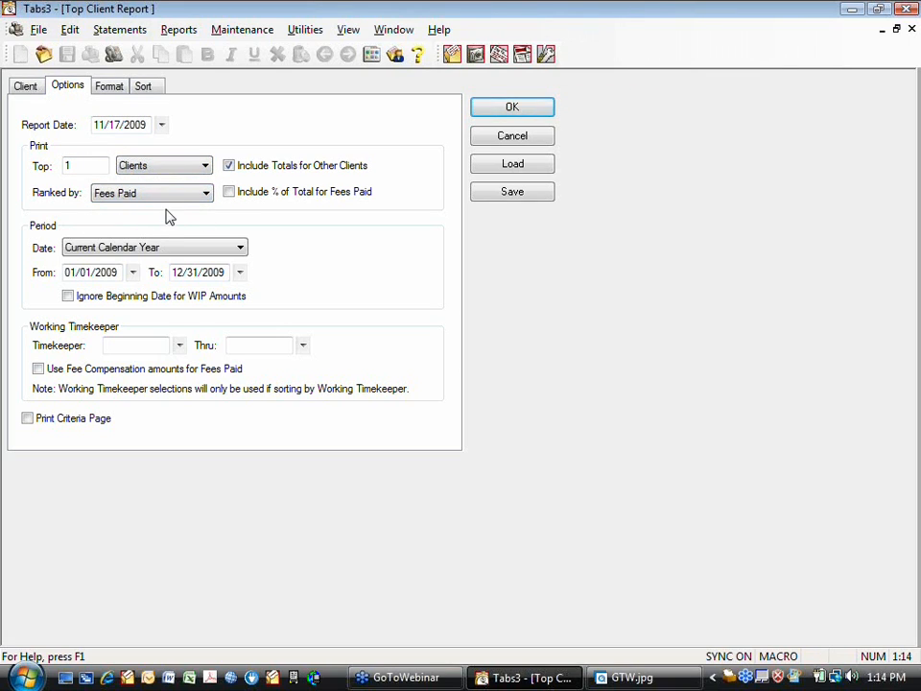
left_click(228, 166)
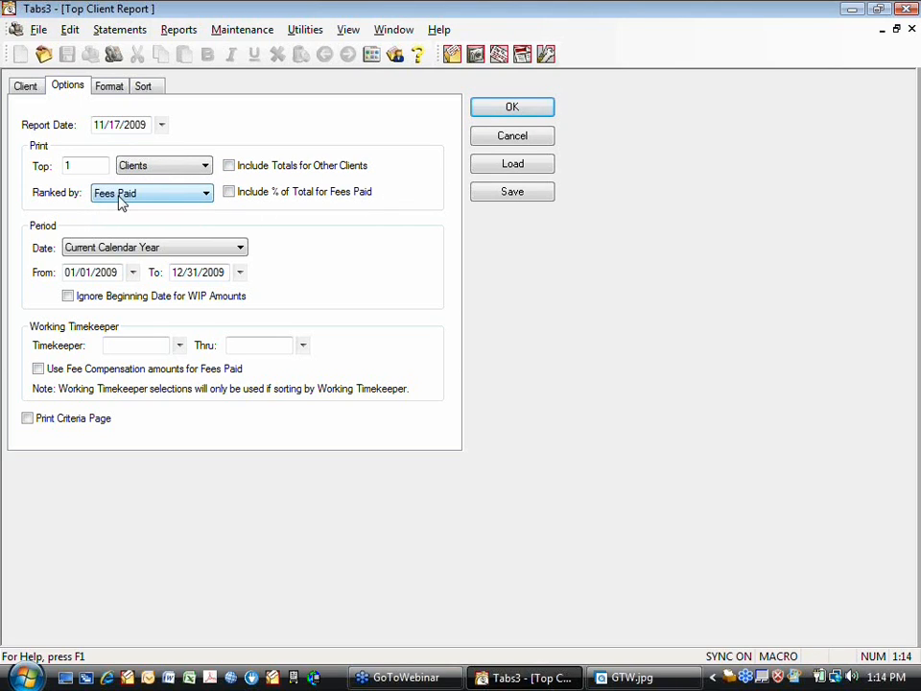
- Rank the Top Client Report by Write Offs
left_click(207, 196)
scroll(207, 195, "up", 2)
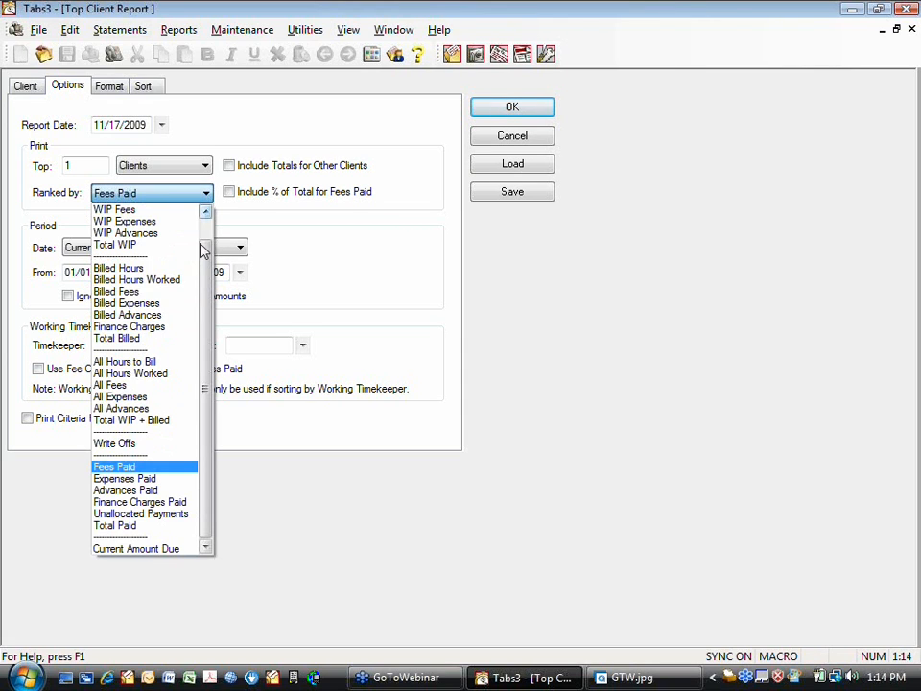
left_click(129, 444)
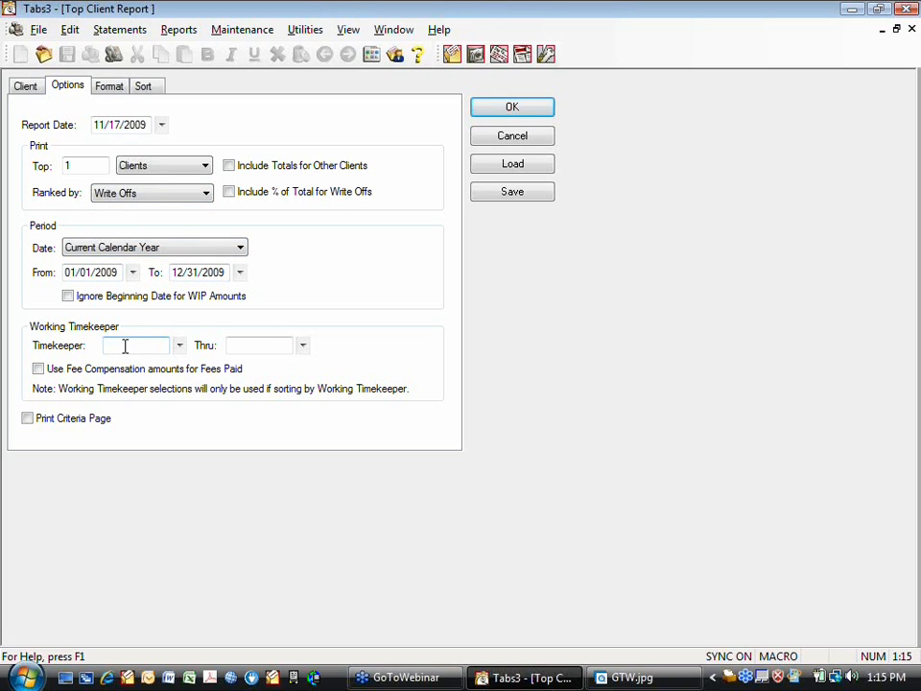
- Set the first three report columns to Total WIP, Total Billed and Write Offs
left_click(115, 92)
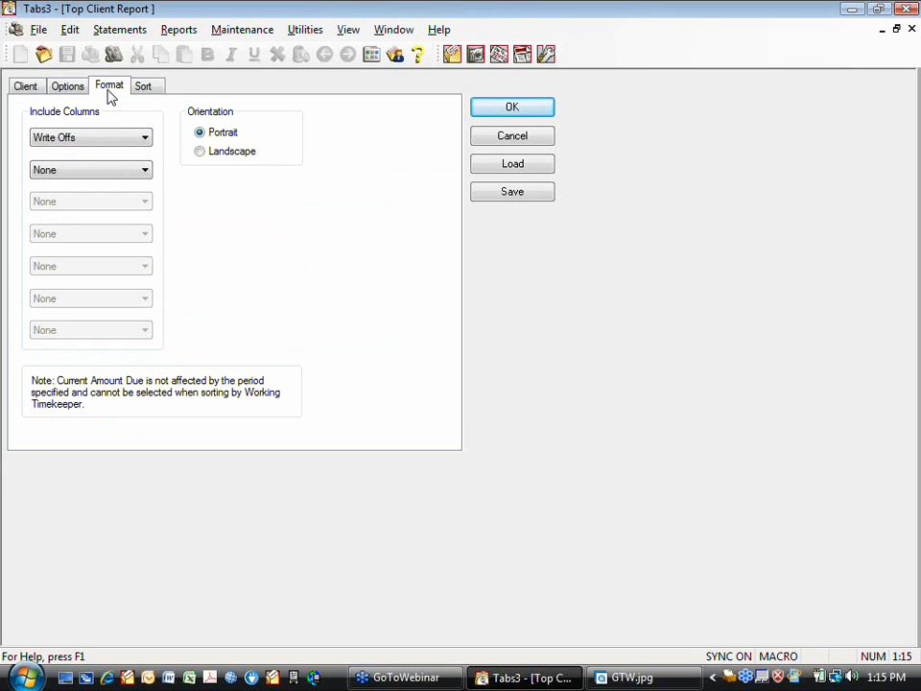
left_click(144, 140)
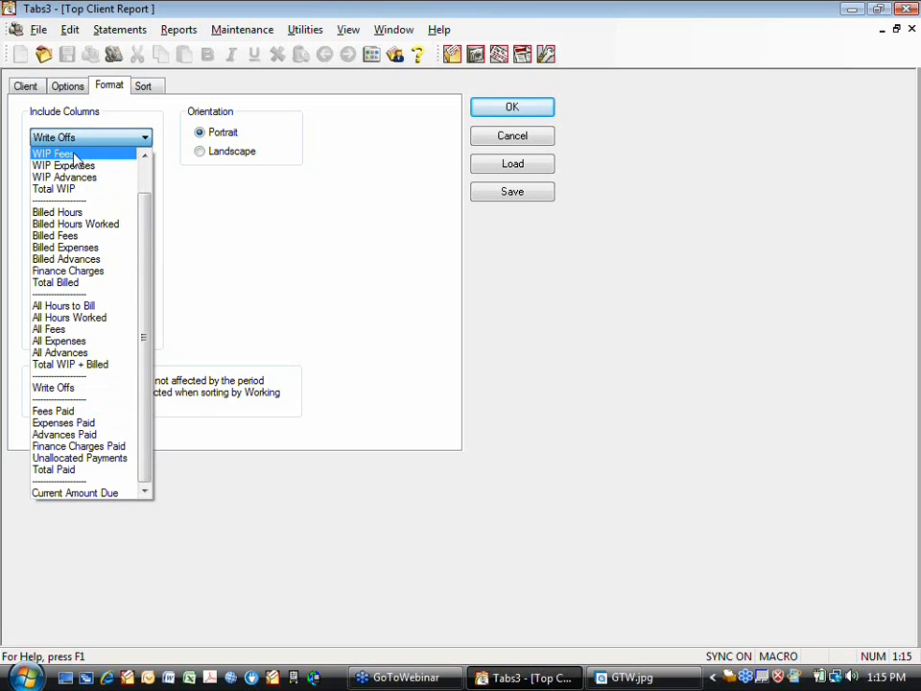
left_click(69, 191)
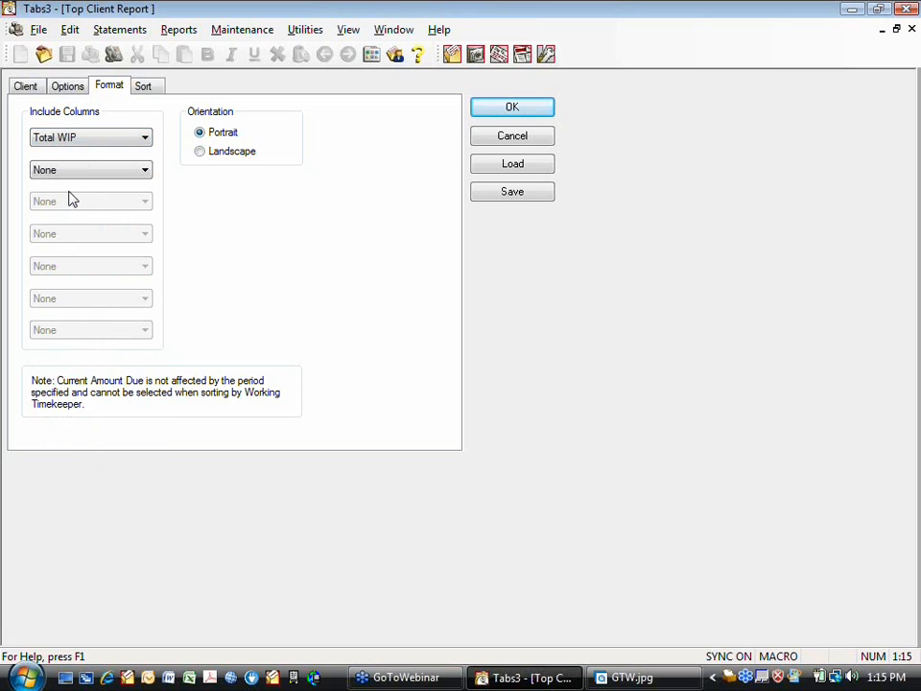
left_click(146, 173)
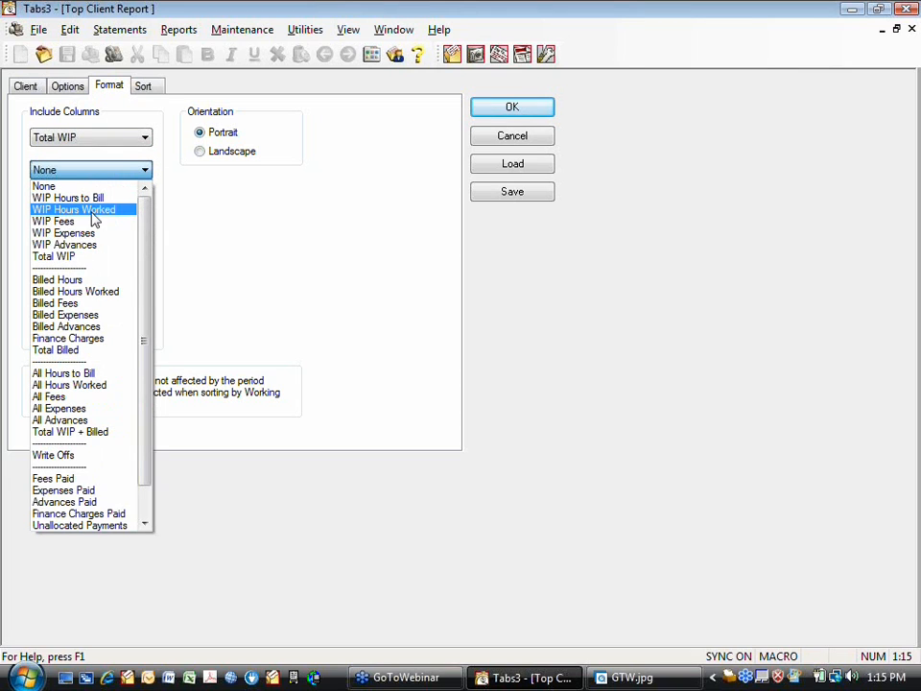
left_click(71, 350)
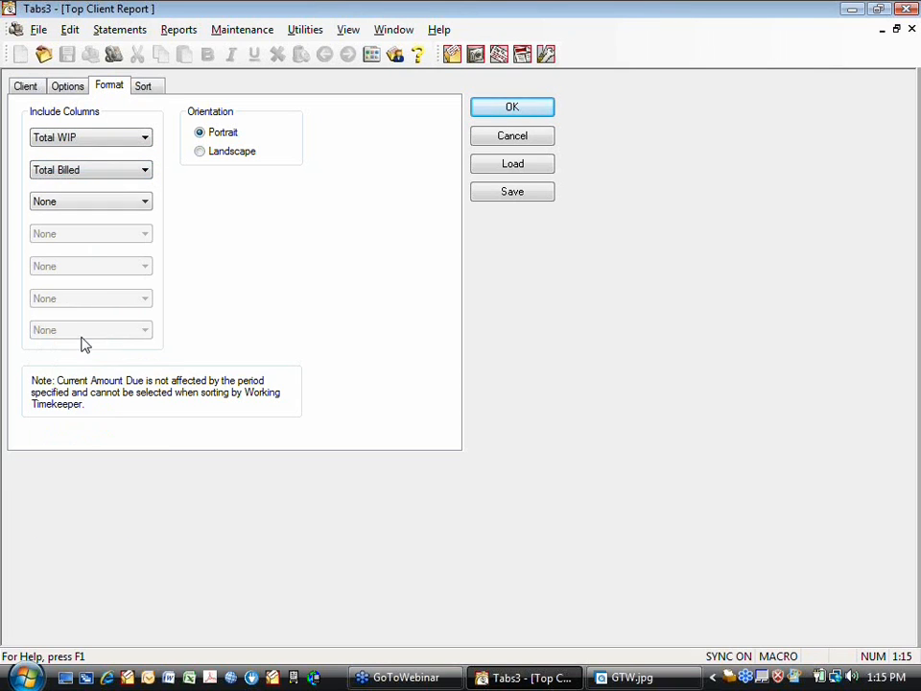
left_click(144, 203)
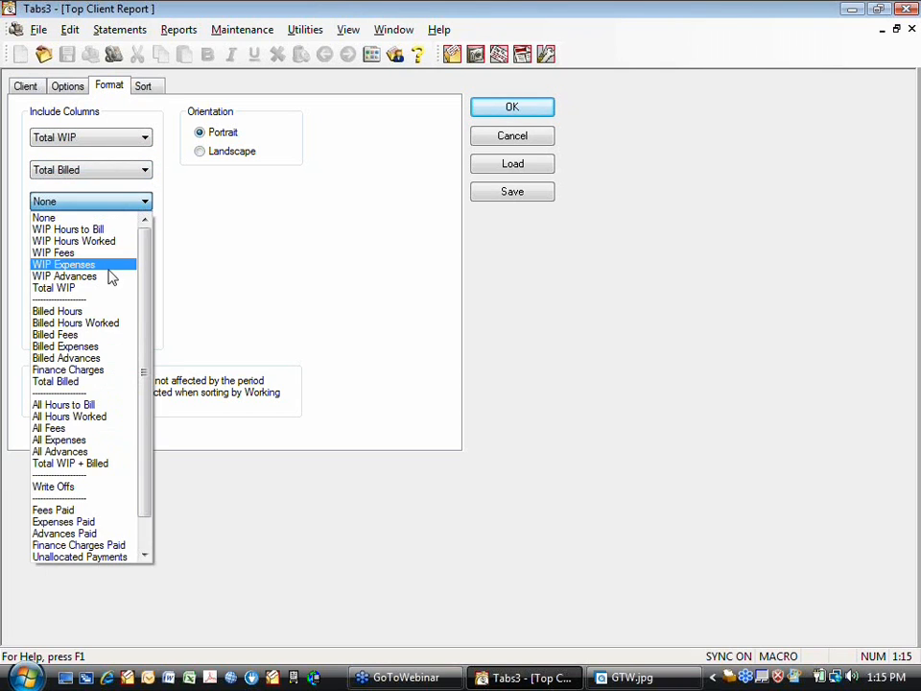
left_click(65, 491)
- Add Total Paid and Current Amount Due as the fourth and fifth report columns
left_click(144, 237)
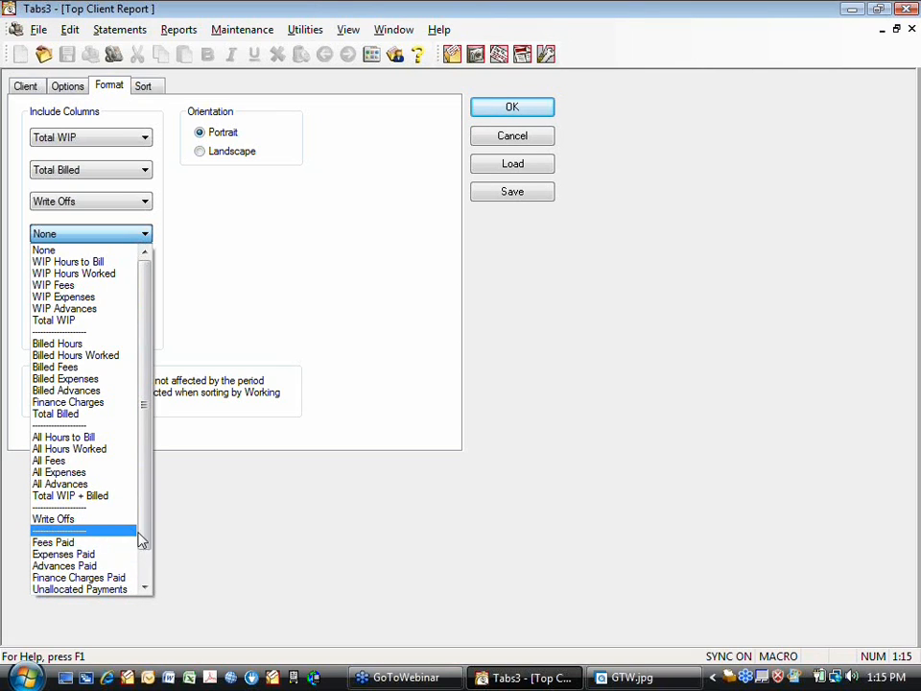
left_click_drag(140, 534, 140, 595)
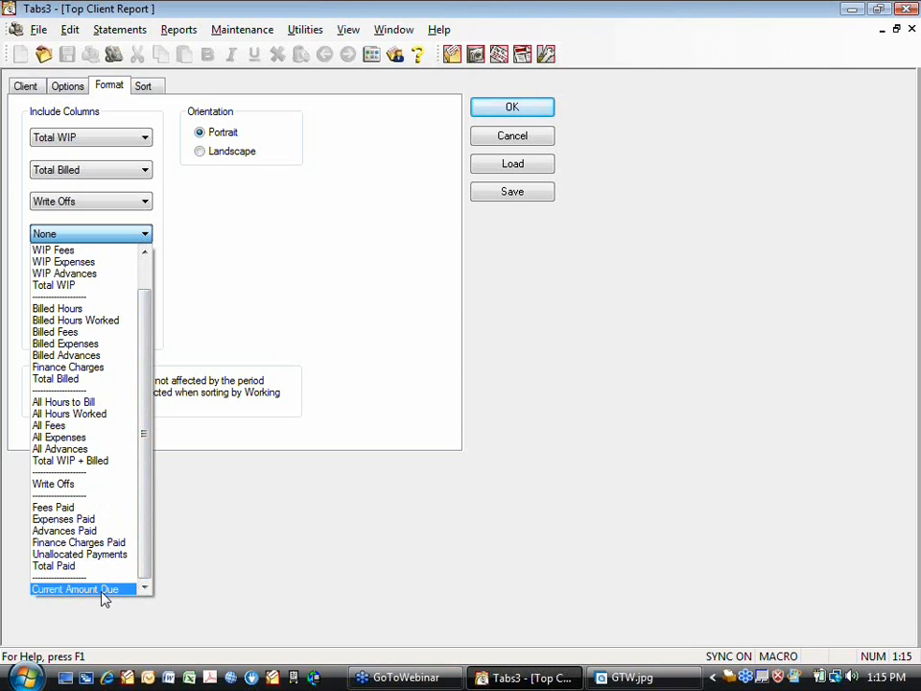
left_click(72, 570)
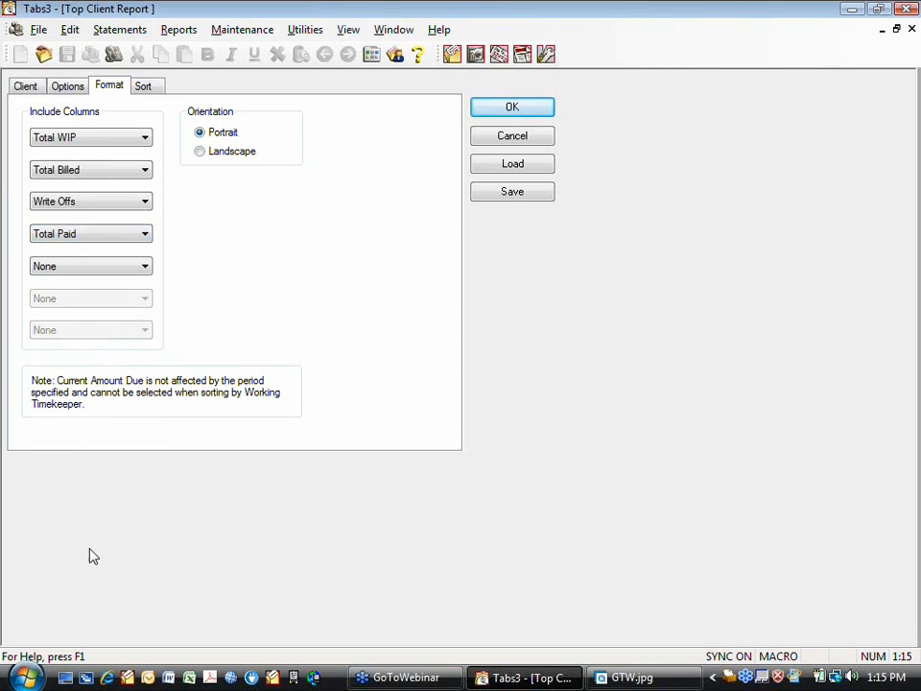
left_click(145, 265)
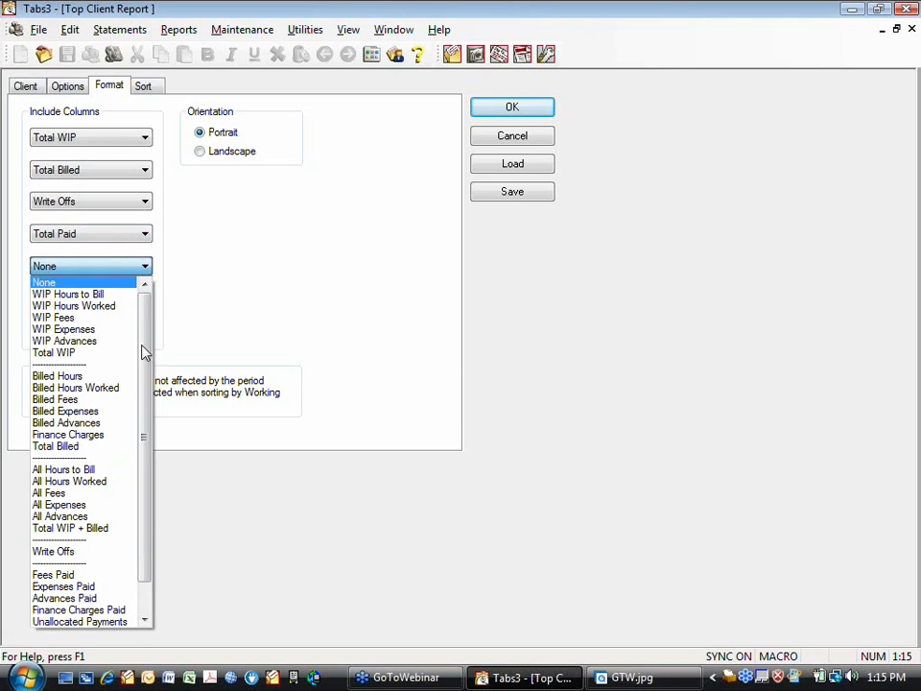
left_click_drag(145, 464, 146, 596)
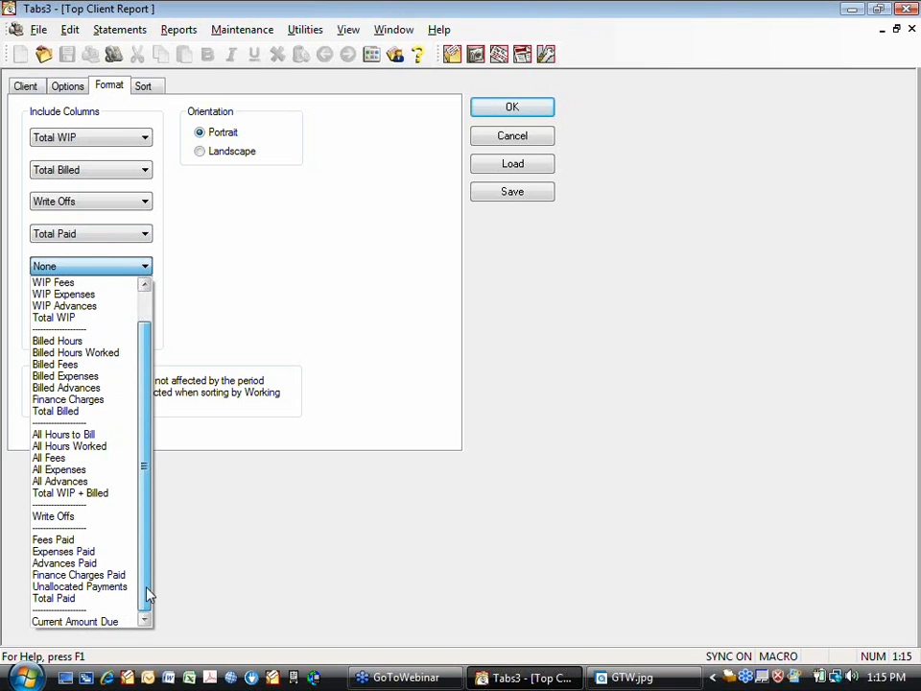
left_click(72, 621)
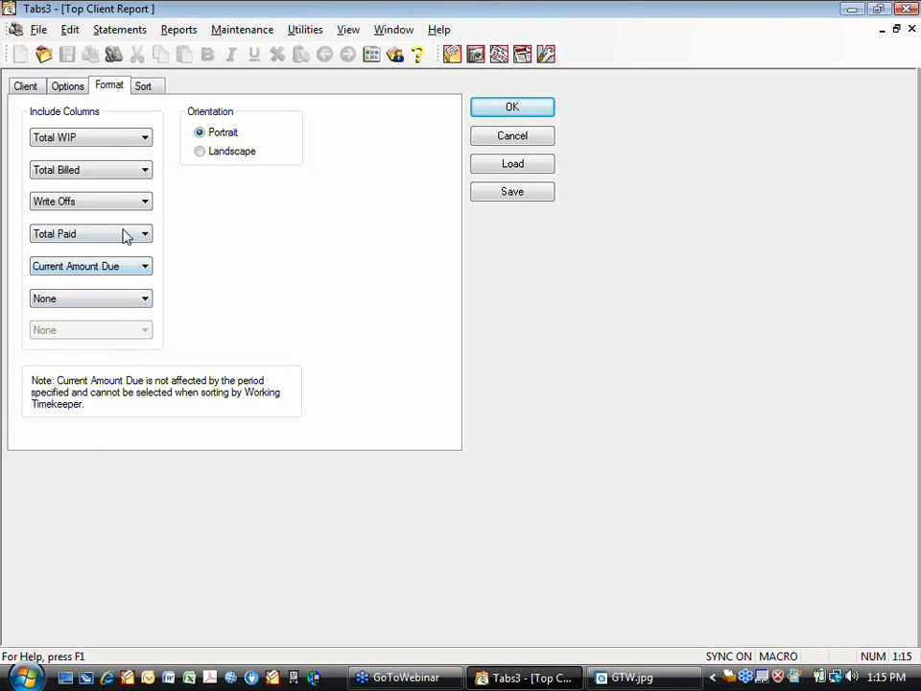
- Preview the Top Client Report to examine the client's figures, then close the preview and leave the report setup
left_click(512, 106)
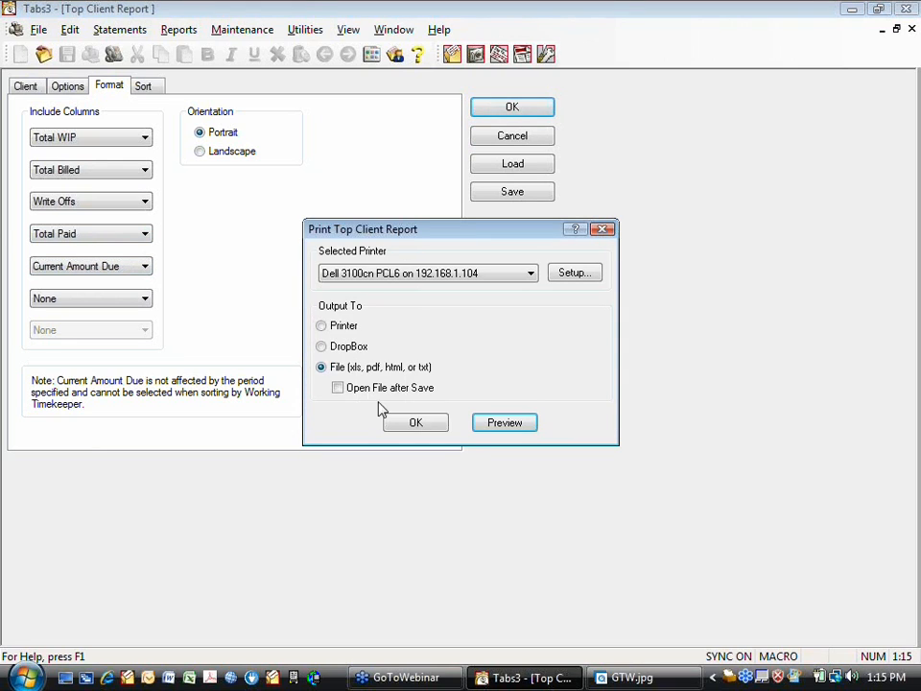
left_click(495, 428)
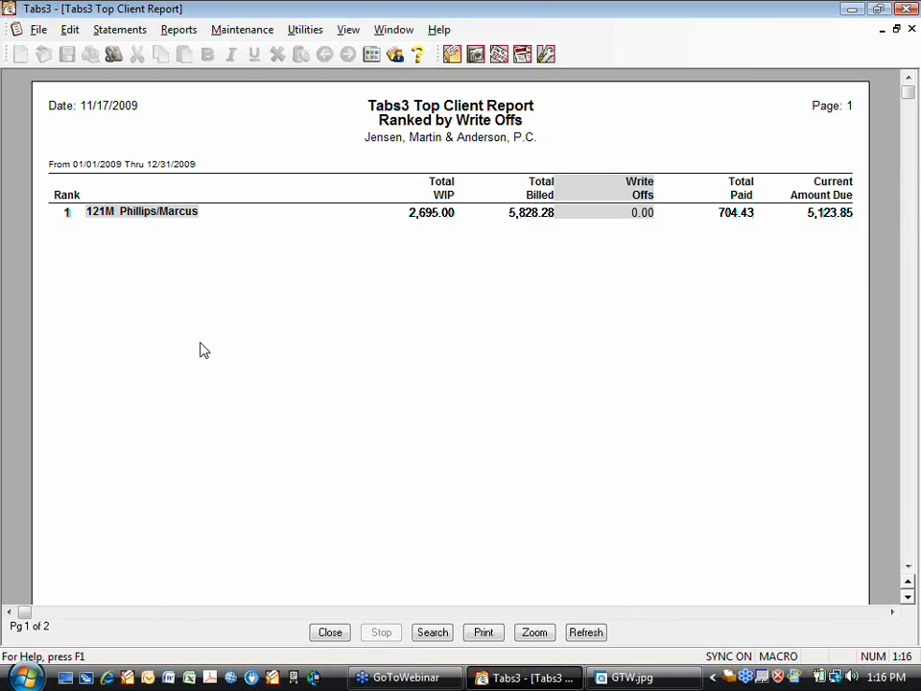
left_click(330, 633)
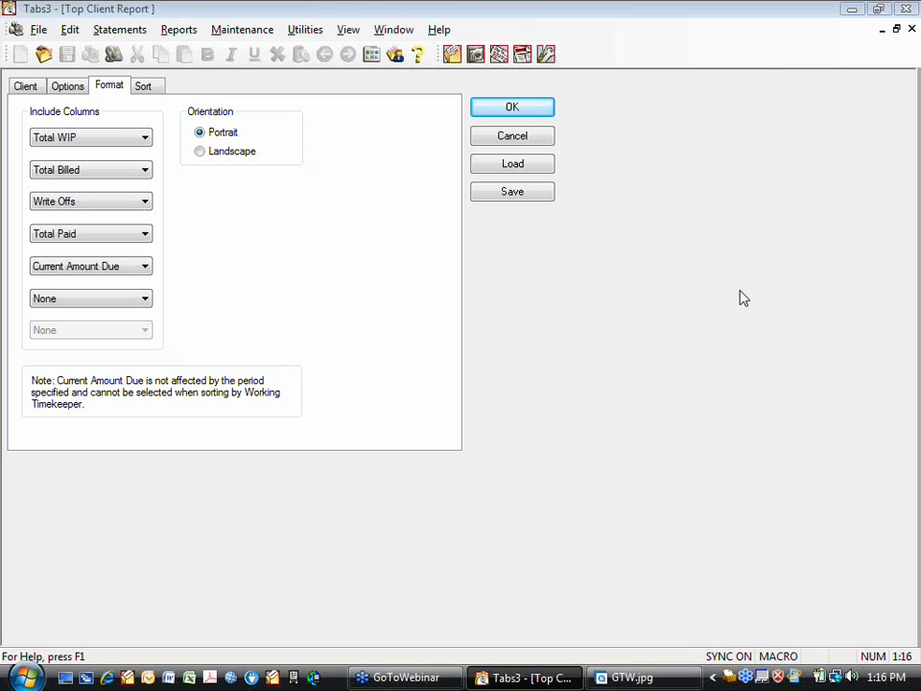
left_click(494, 139)
- Open Reverse Write Off from the client-related maintenance options without making a backup, view its fields, and close it
left_click(213, 30)
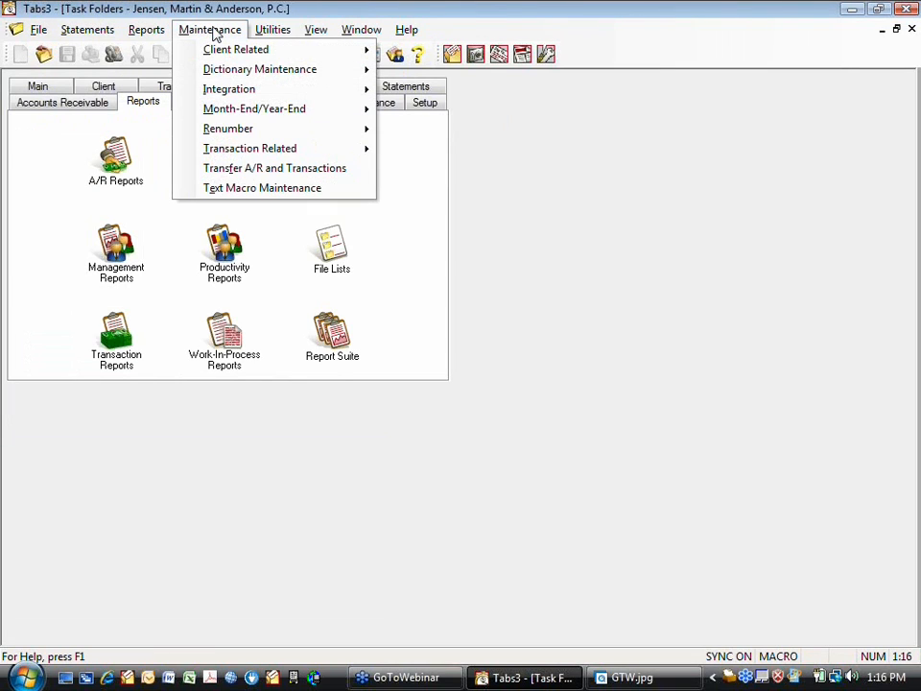
mouse_move(272, 30)
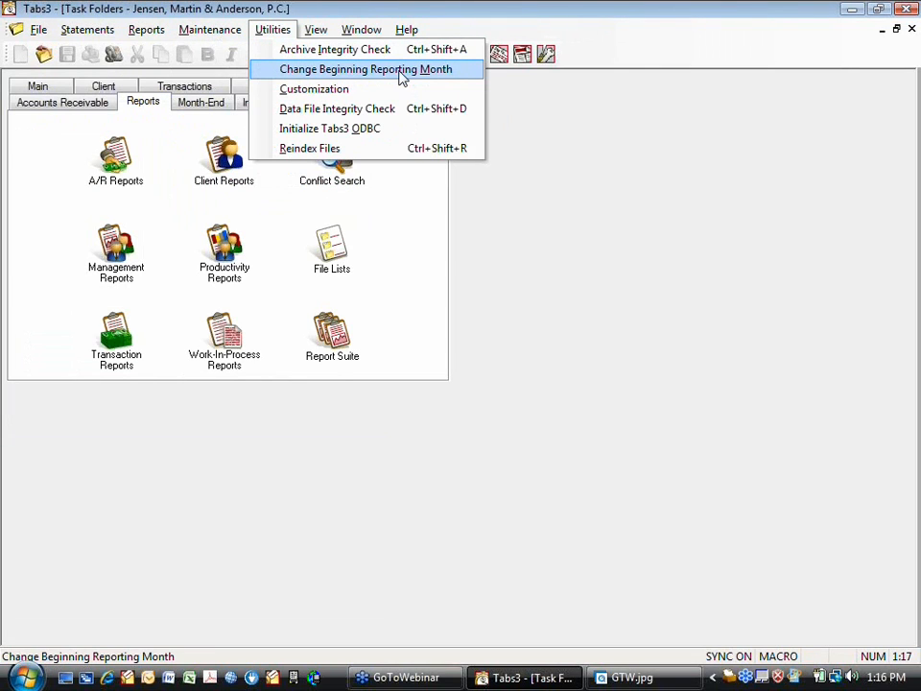
mouse_move(206, 31)
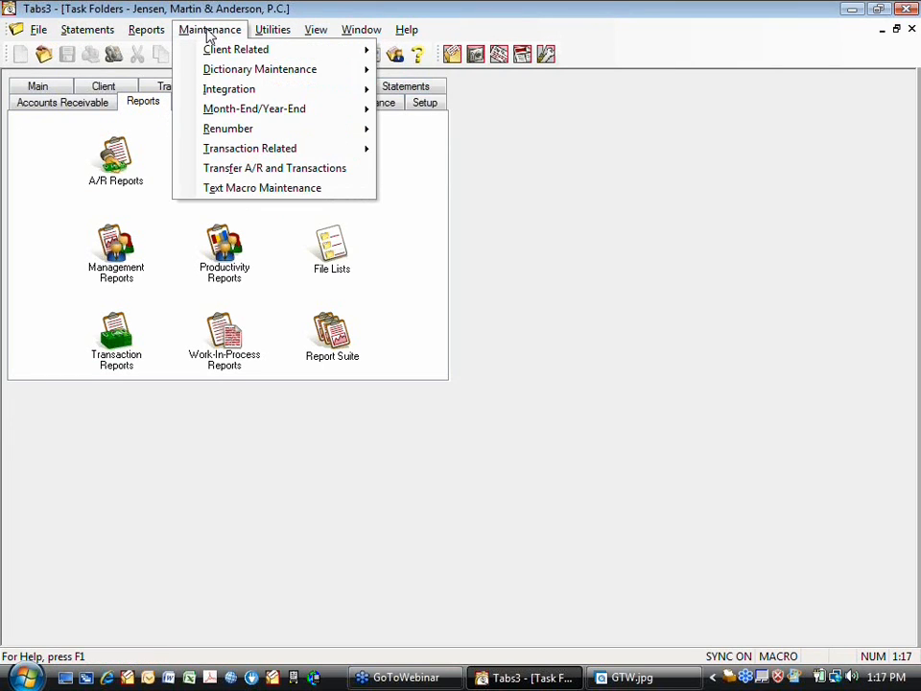
mouse_move(213, 56)
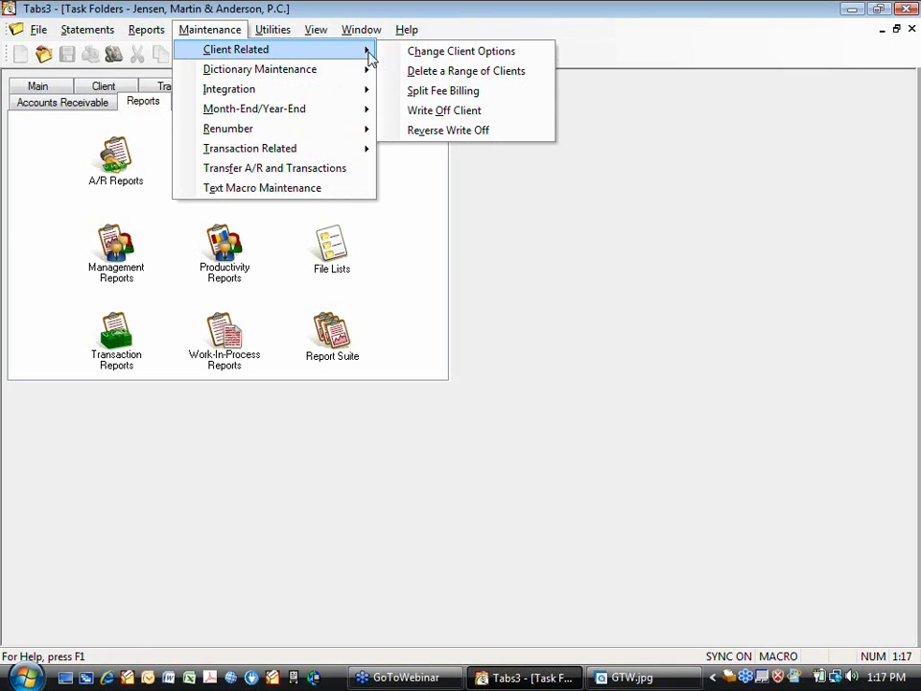
left_click(433, 134)
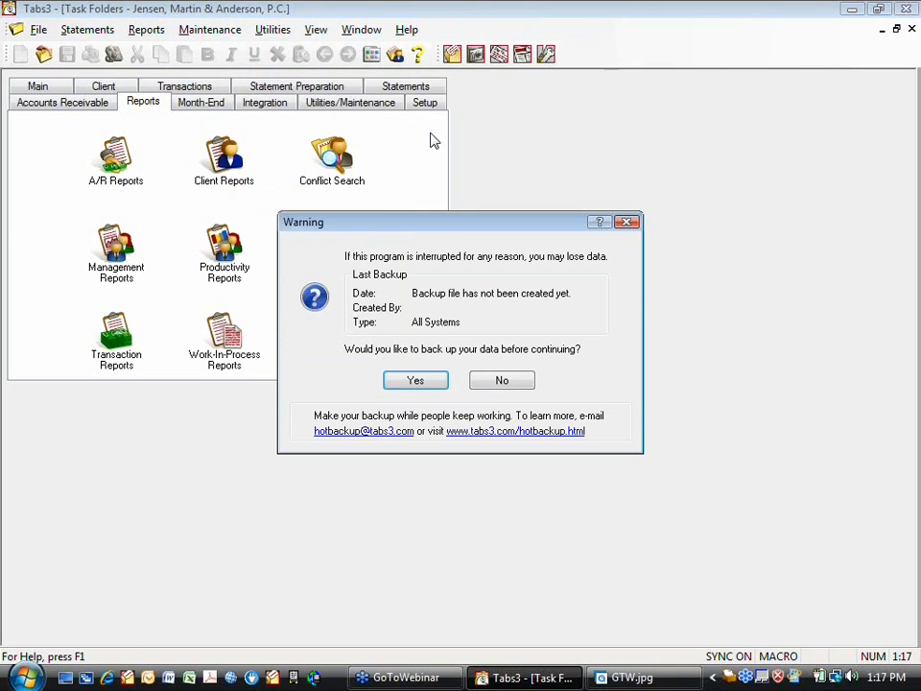
left_click(495, 387)
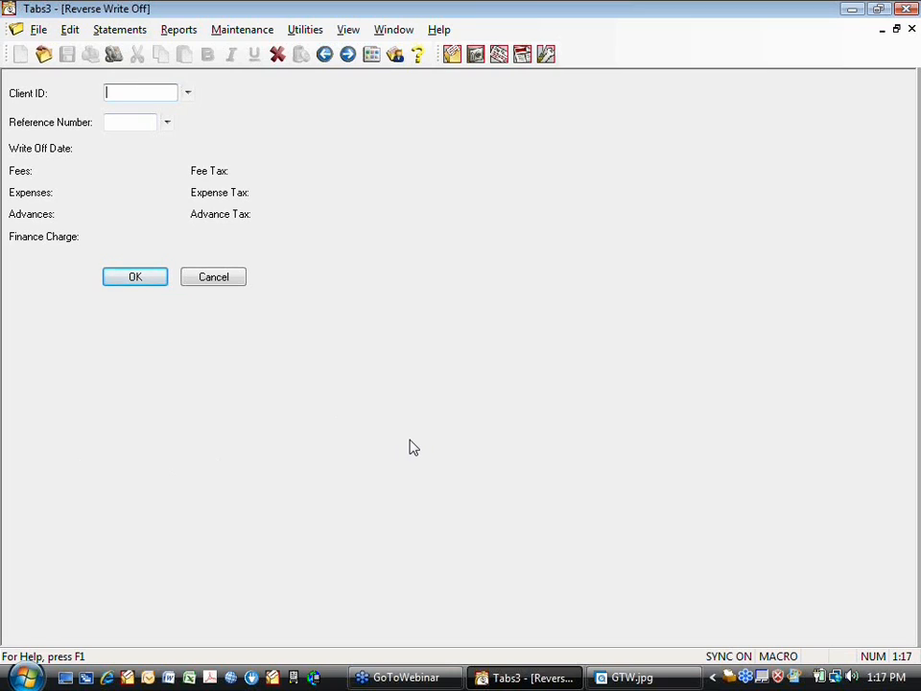
left_click(913, 29)
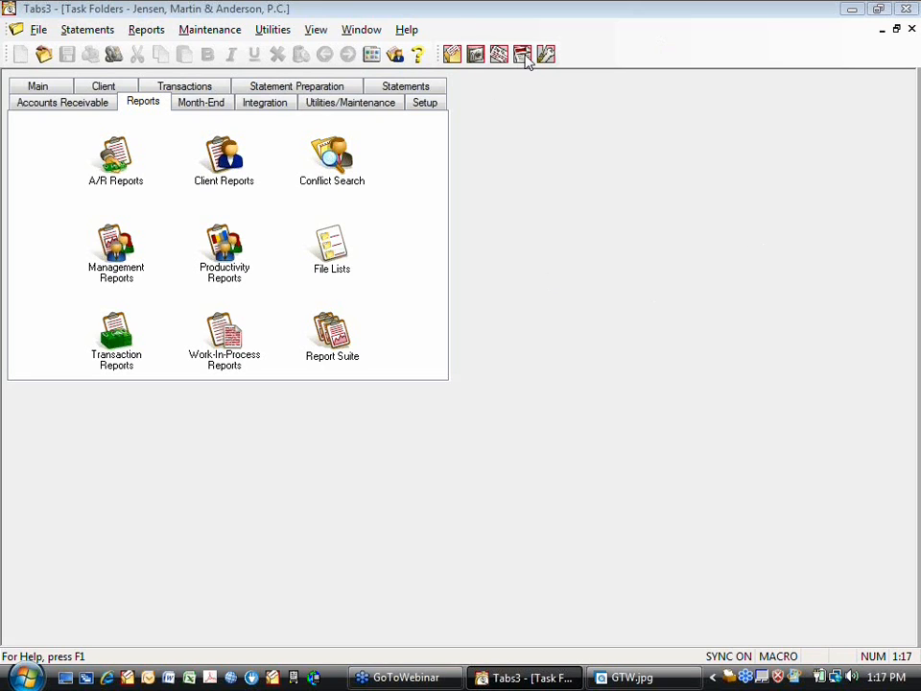
- Switch to PracticeMaster and dismiss the WORLDOX integration warning
left_click(453, 54)
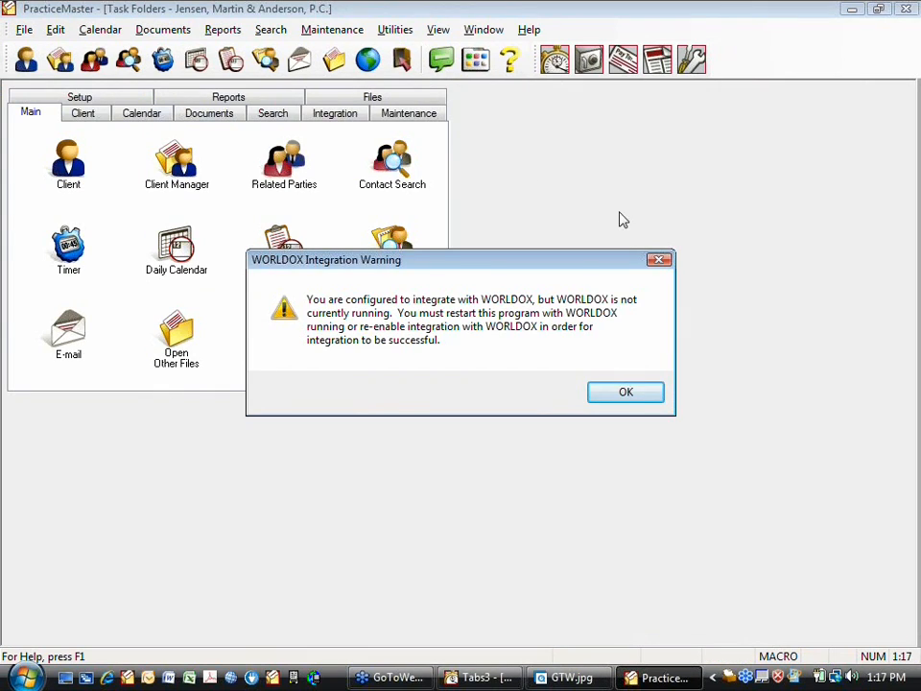
left_click(638, 394)
left_click(638, 434)
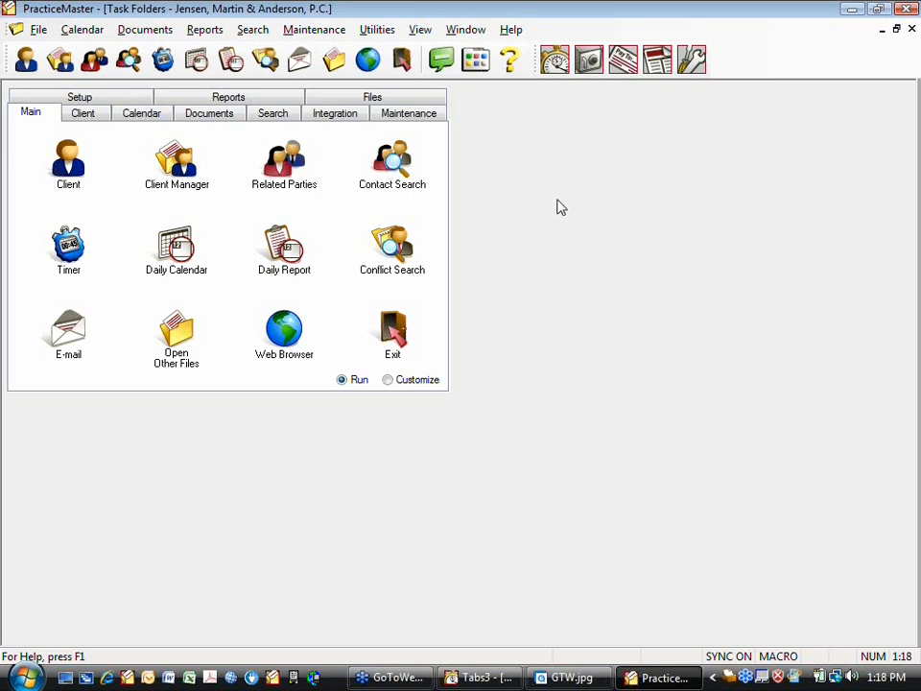
- Open the calendar plan templates and display the Statute of Limitations Reminders template
left_click(157, 114)
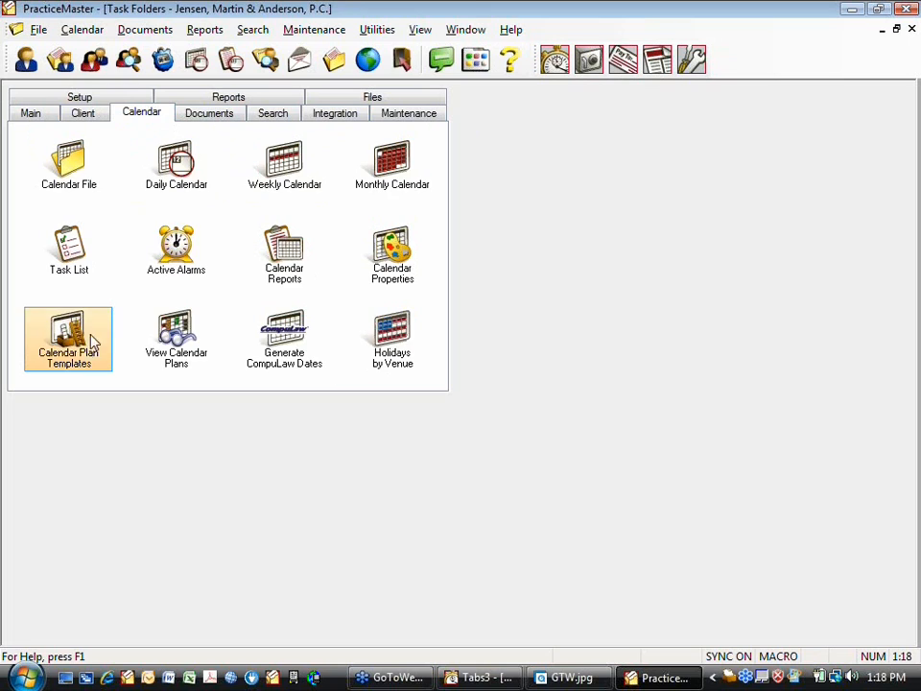
left_click(90, 342)
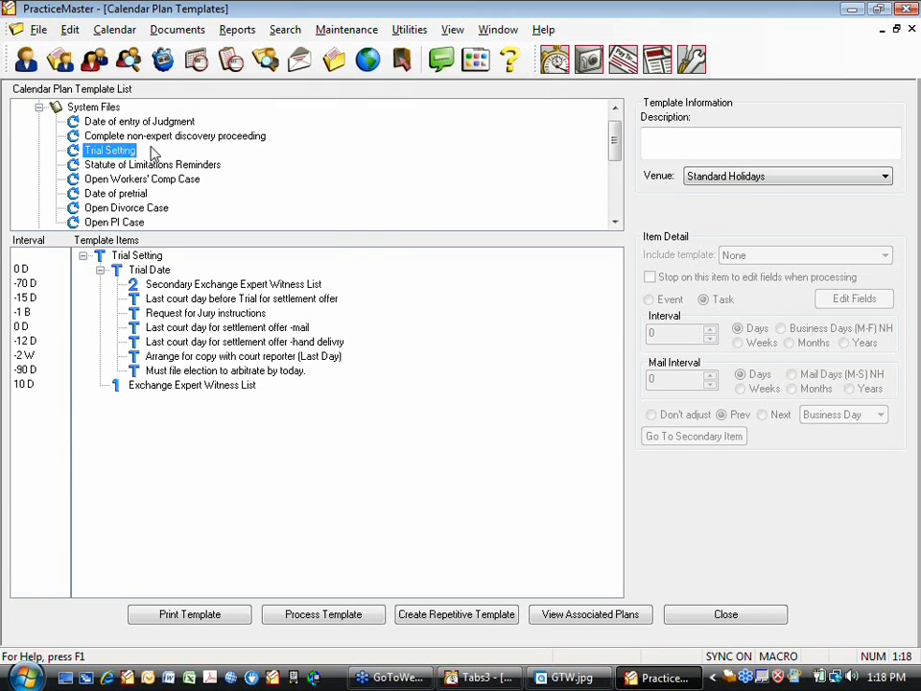
left_click(158, 165)
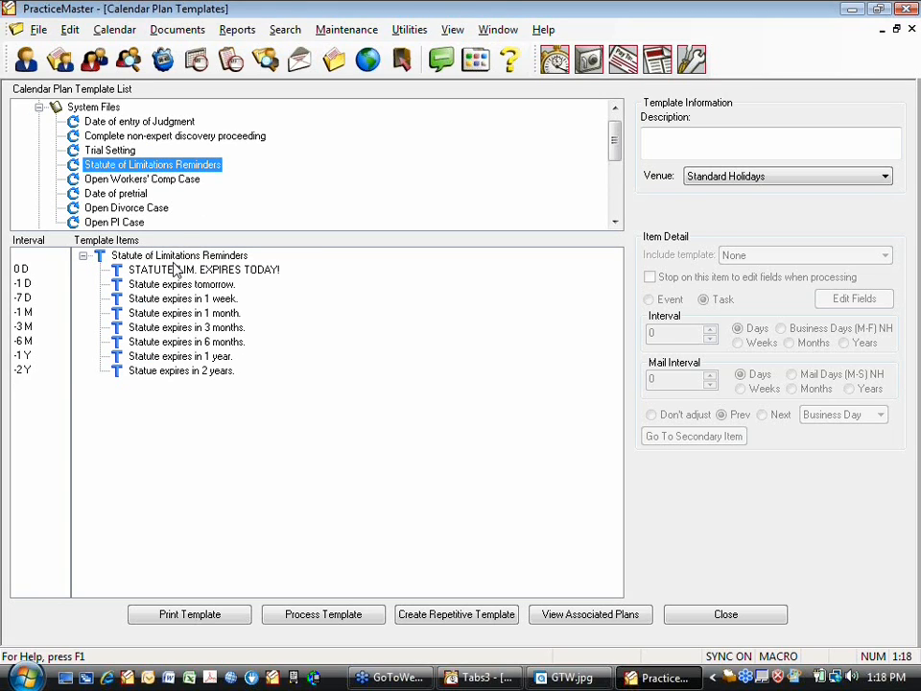
- Examine the interval and date-adjustment settings of each Statute of Limitations Reminders item, then close and reopen the calendar plan templates
left_click(186, 258)
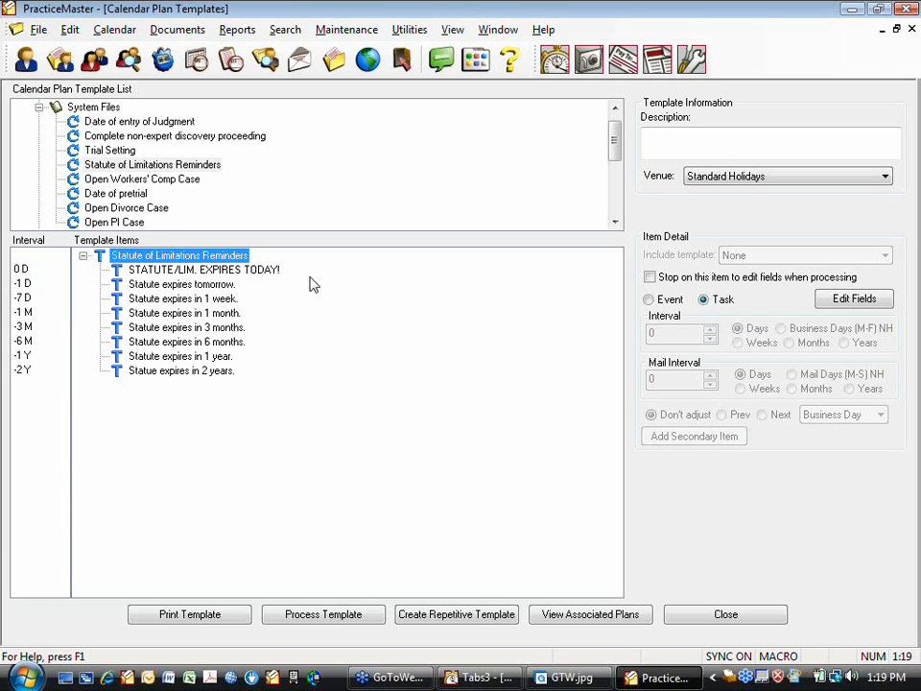
left_click(236, 270)
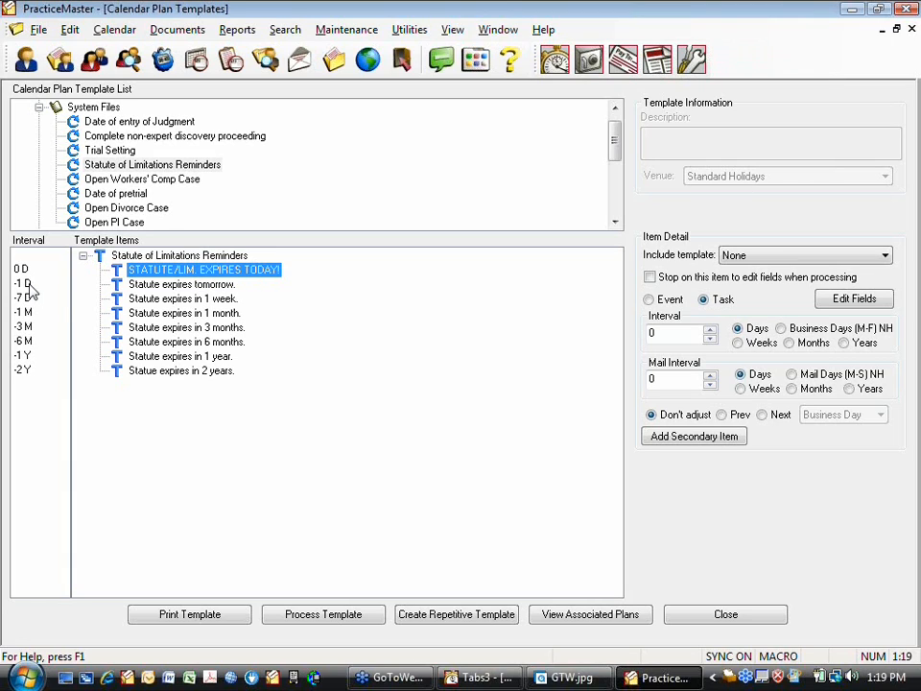
left_click(135, 285)
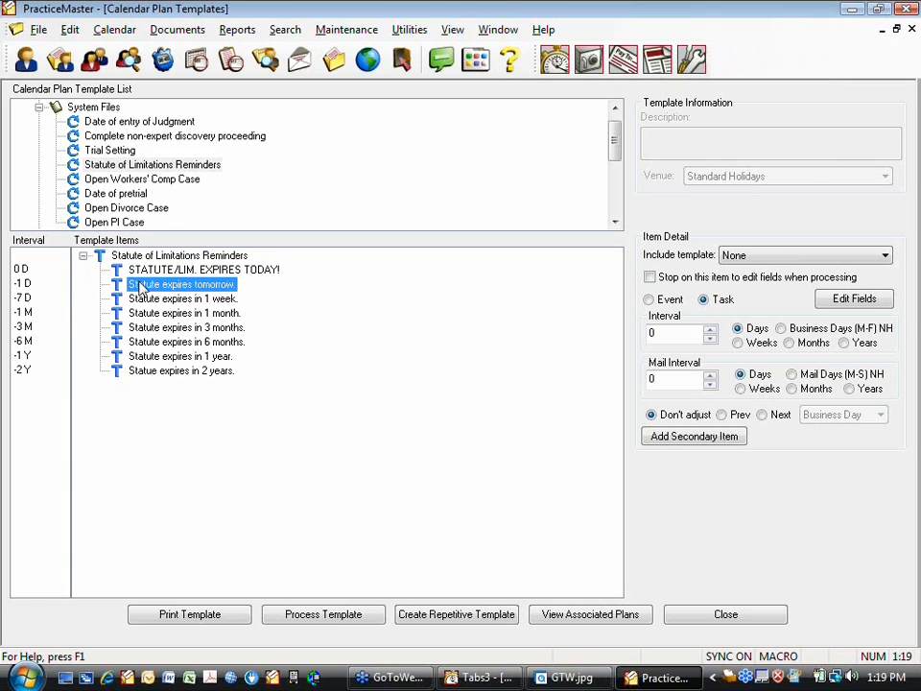
left_click(203, 299)
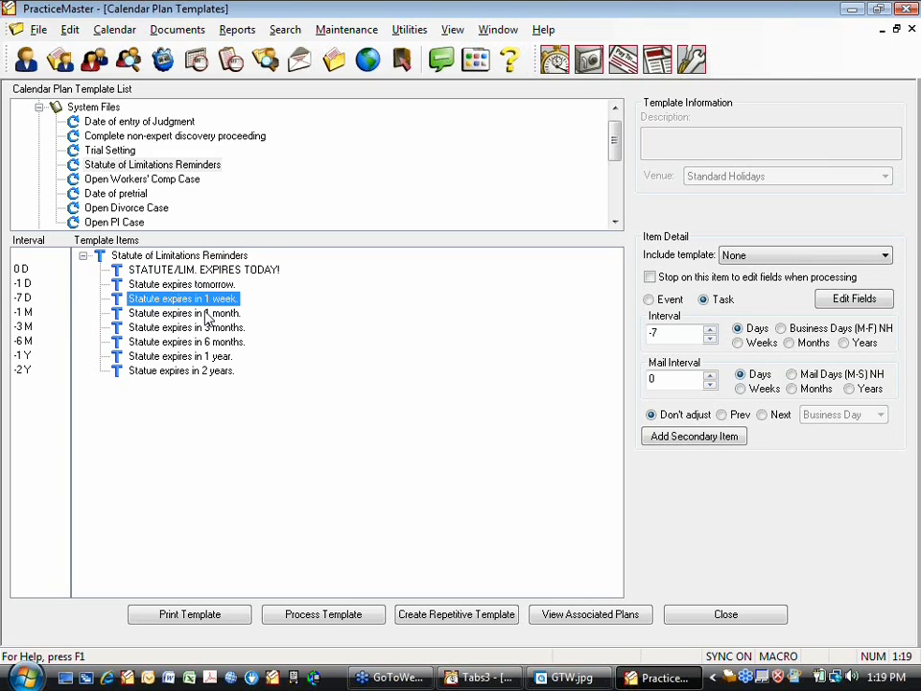
left_click(207, 314)
left_click(212, 328)
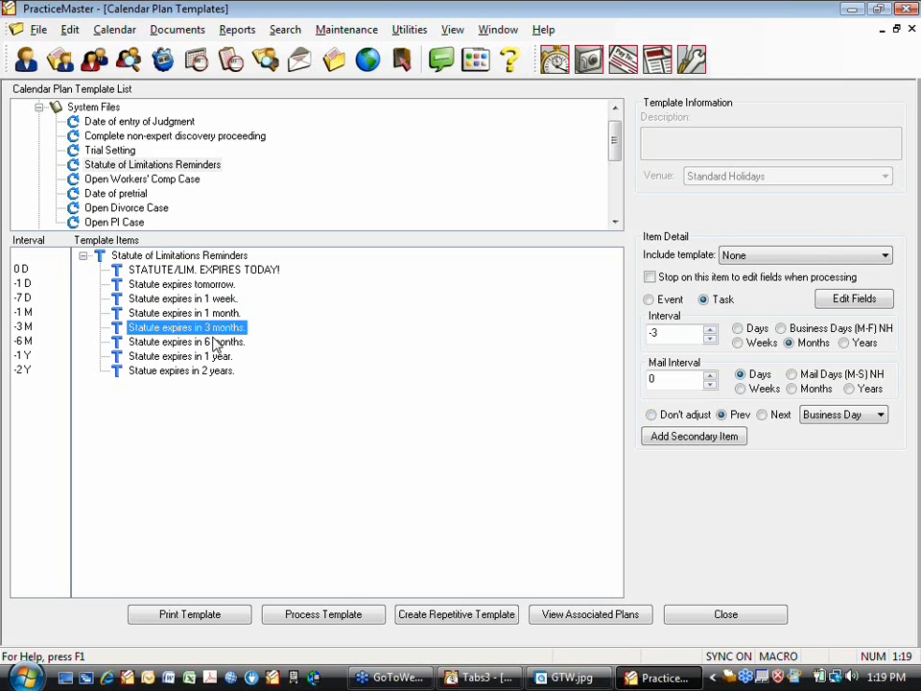
left_click_drag(213, 343, 212, 378)
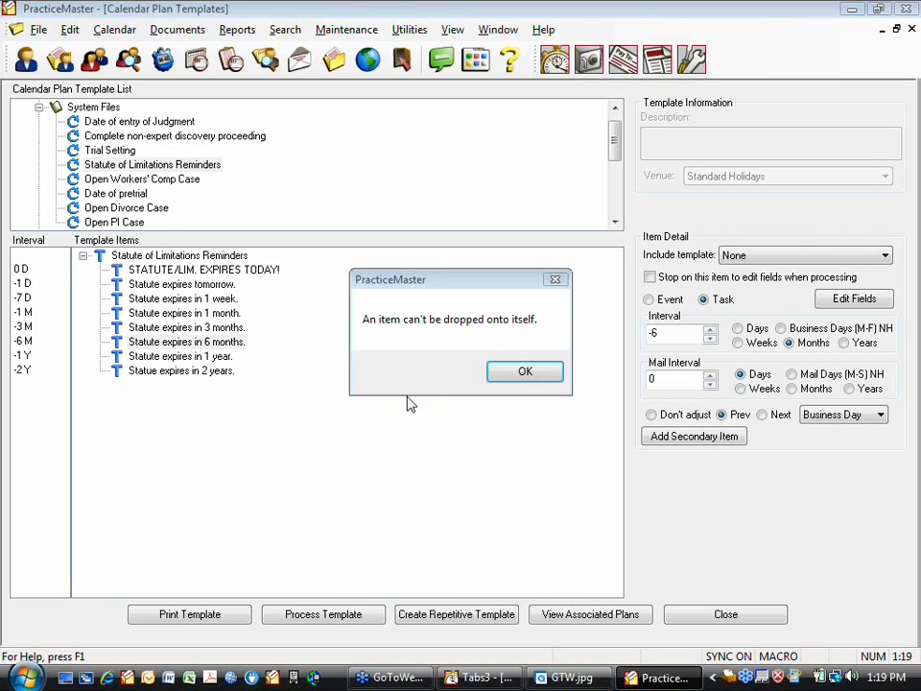
left_click(527, 373)
left_click(220, 357)
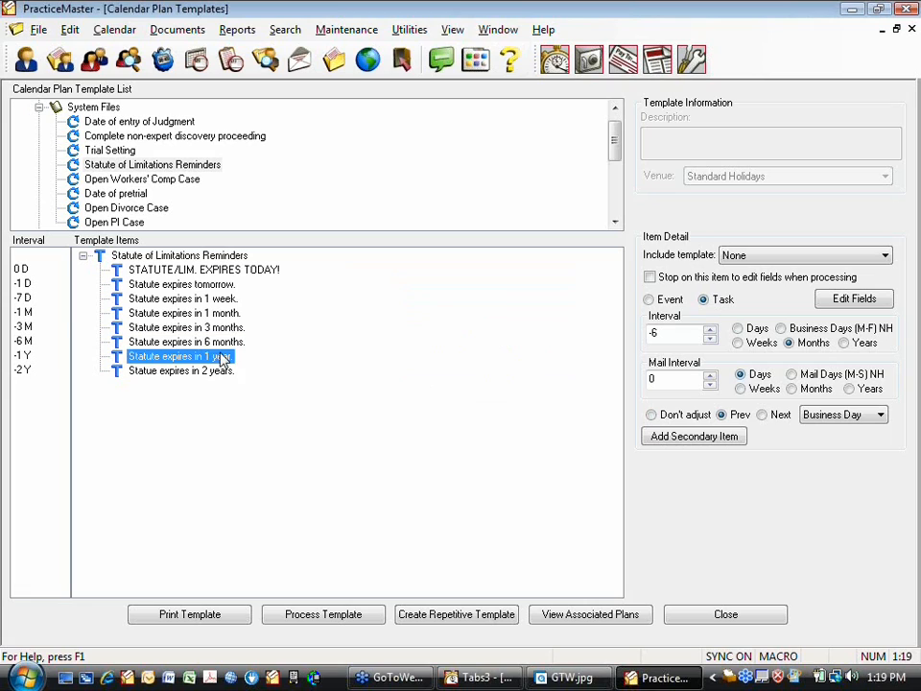
left_click(220, 371)
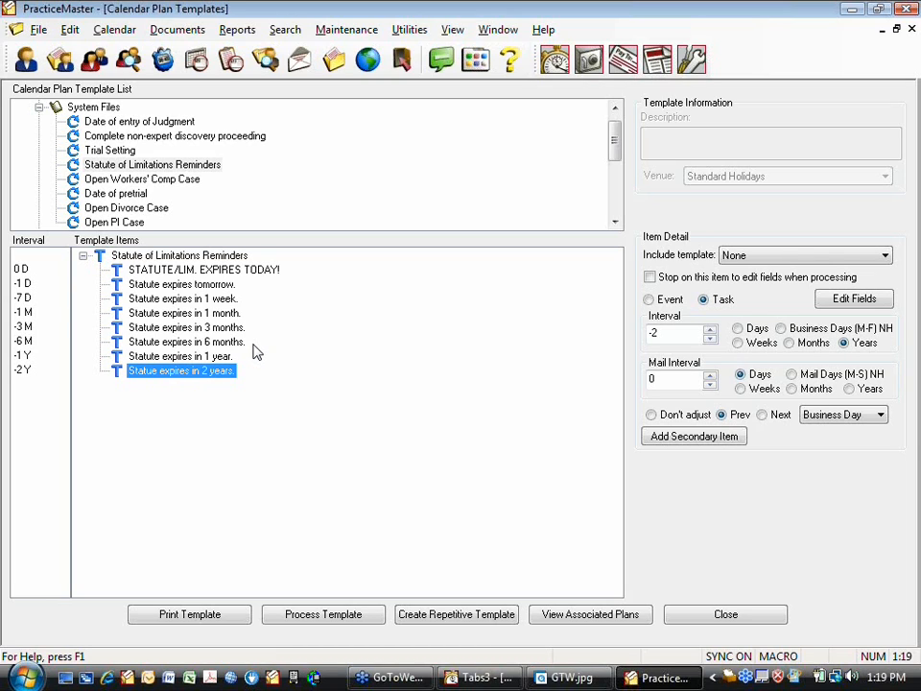
left_click(912, 30)
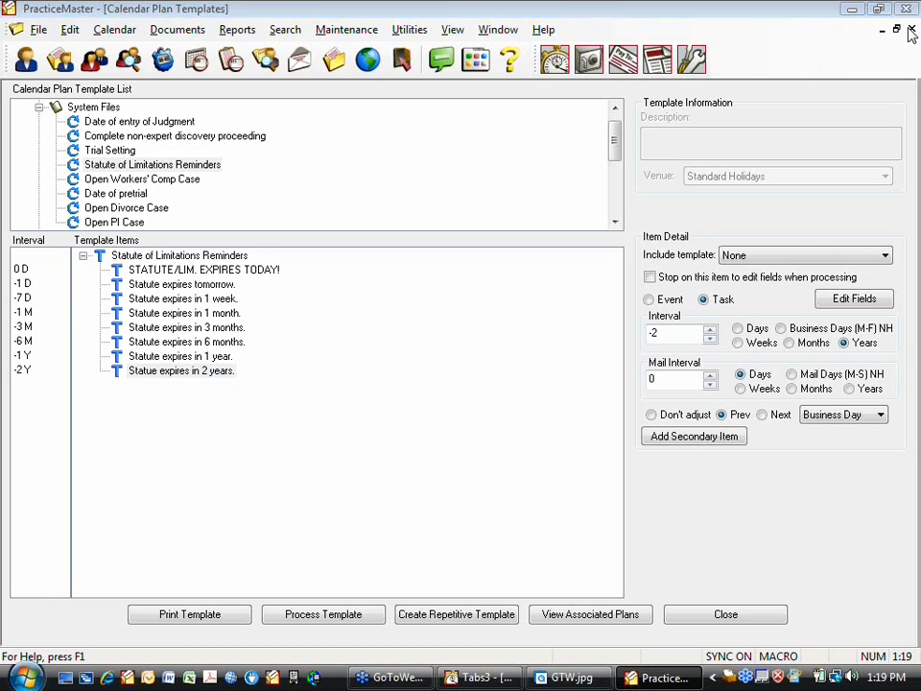
left_click(912, 31)
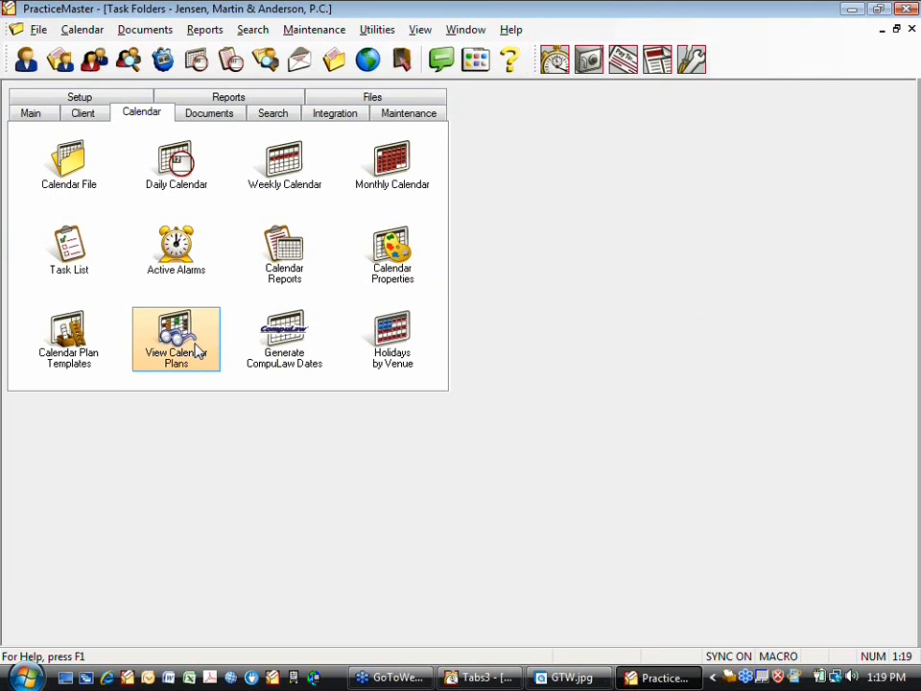
left_click(100, 358)
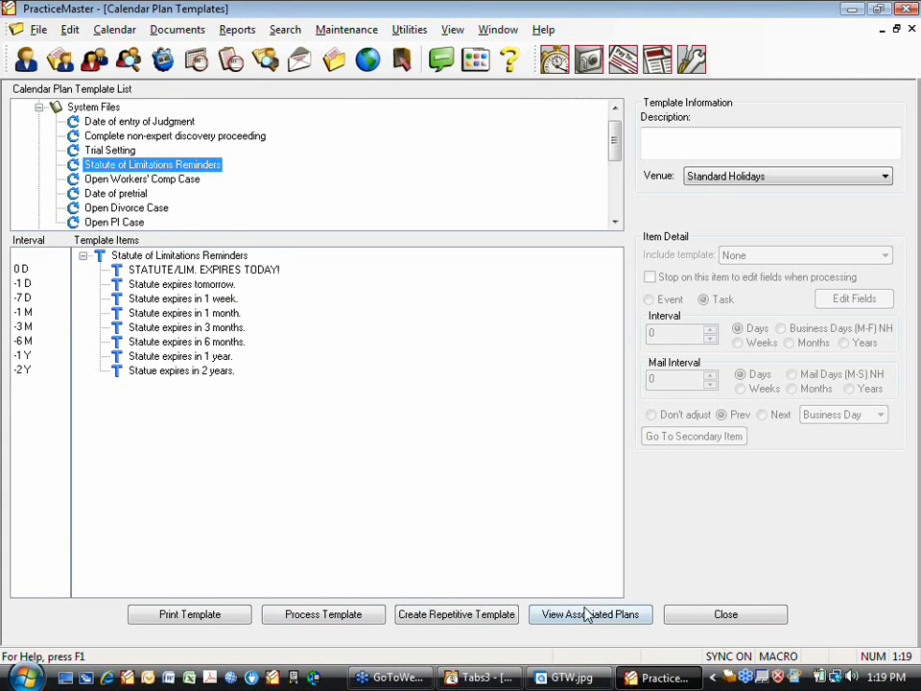
- Process the Statute of Limitations Reminders template, naming the plan with the client's surname and SOL, and select that client
left_click(329, 619)
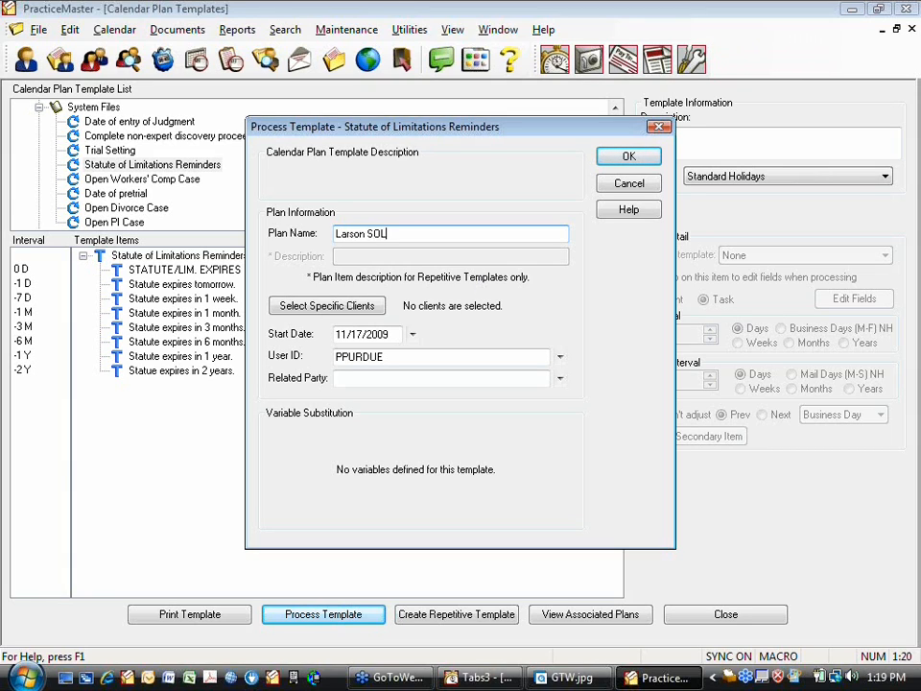
left_click(380, 306)
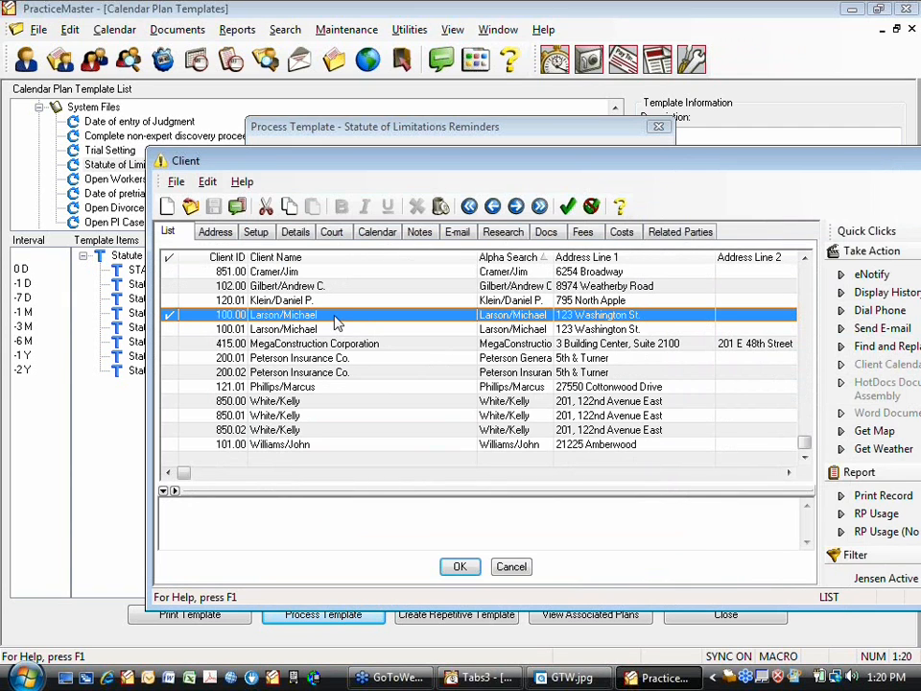
double_click(335, 318)
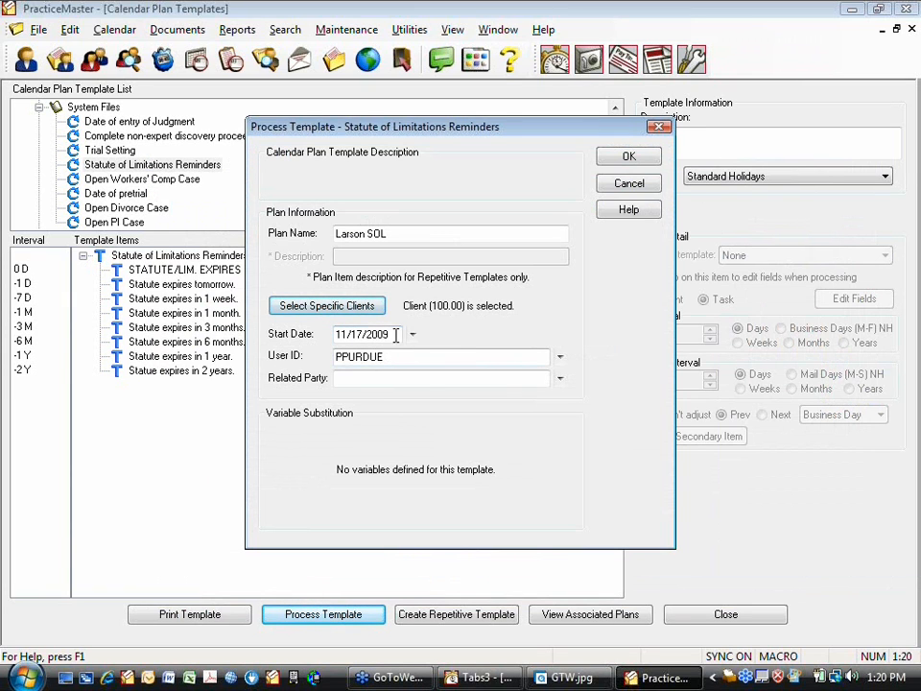
- Set the calendar plan's start date to 11/17/2011
left_click(414, 334)
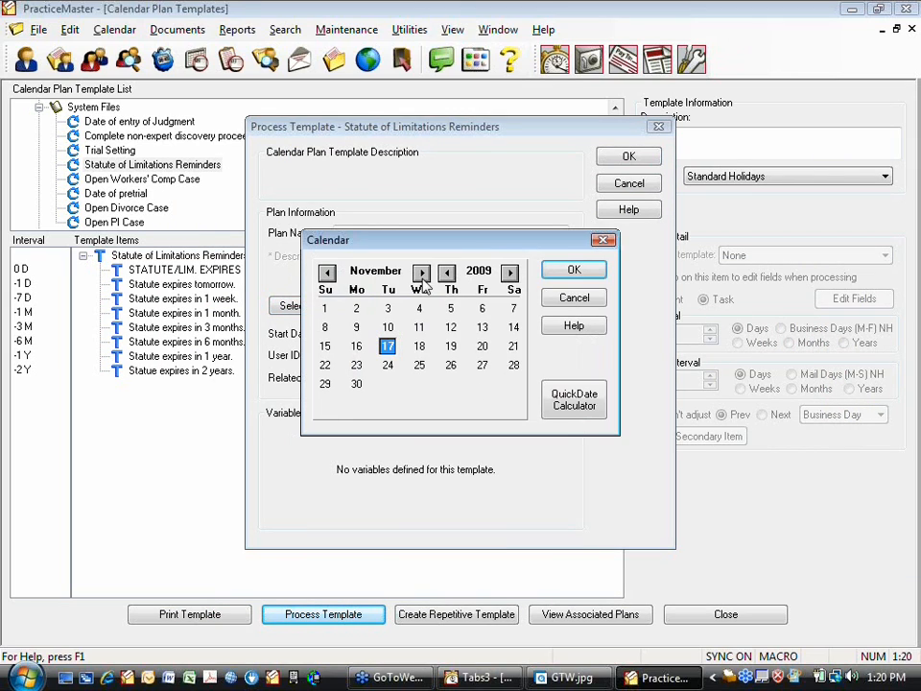
left_click(509, 272)
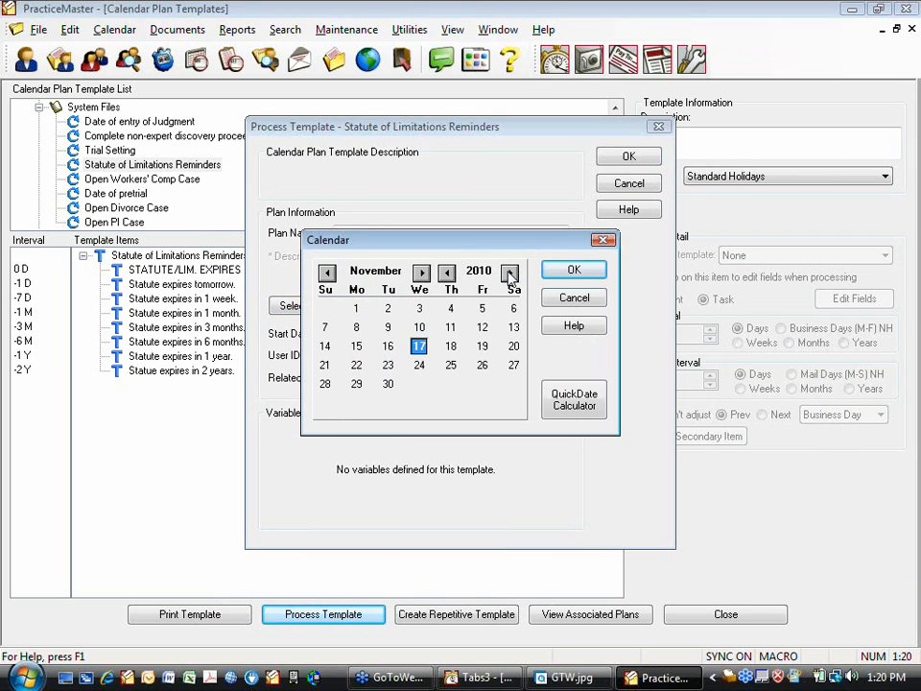
left_click(509, 274)
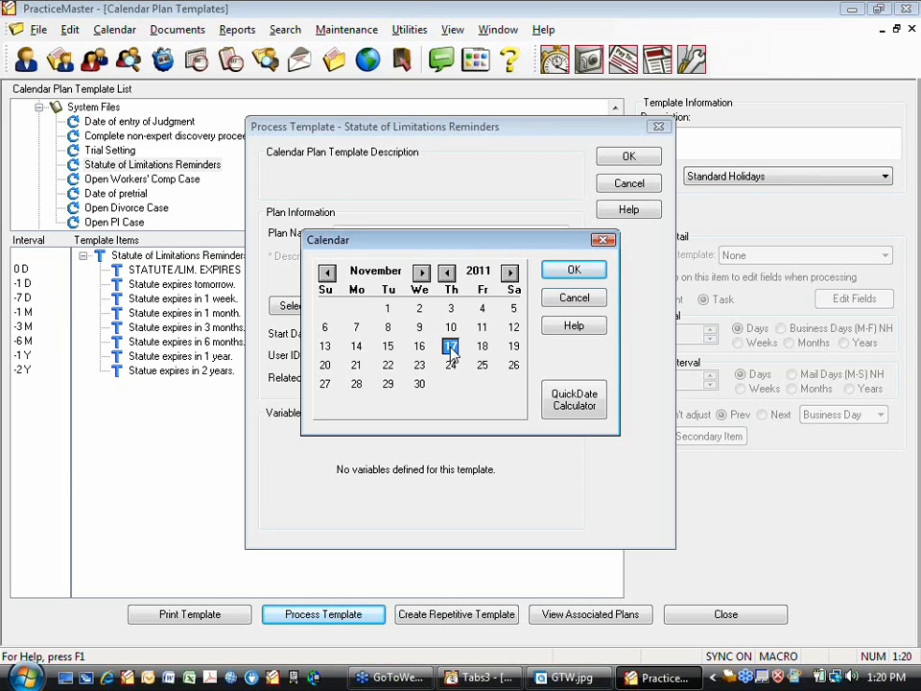
left_click(571, 272)
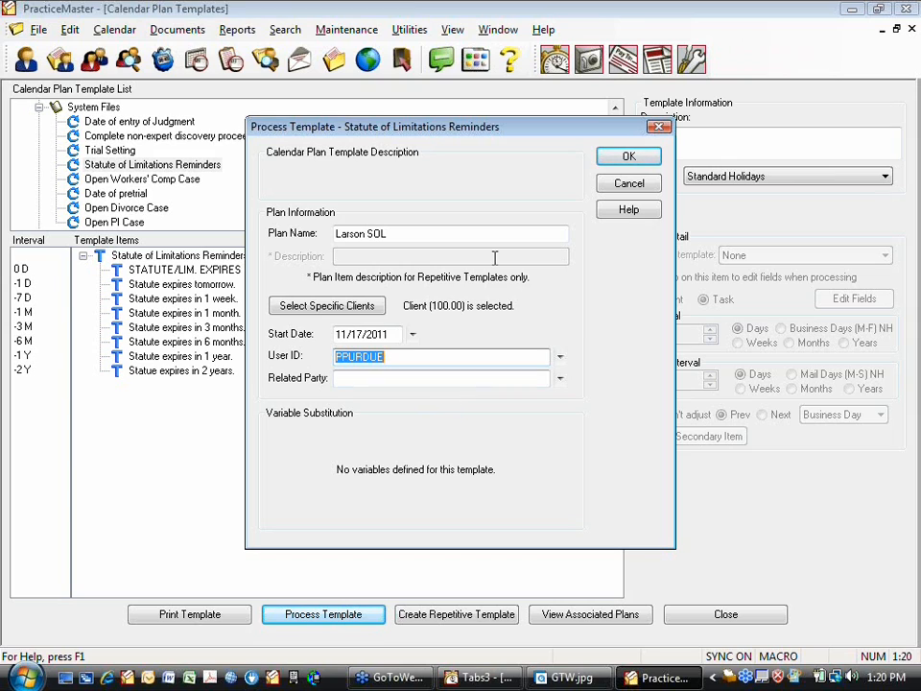
- Preview the calendar plan's reminder dates and reject the plan
left_click(631, 158)
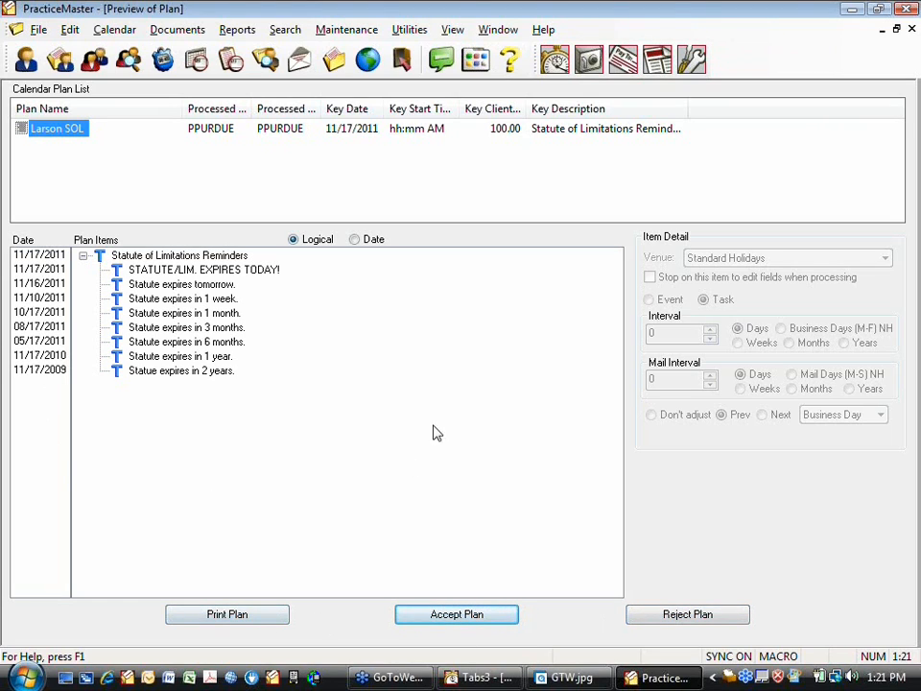
left_click(674, 619)
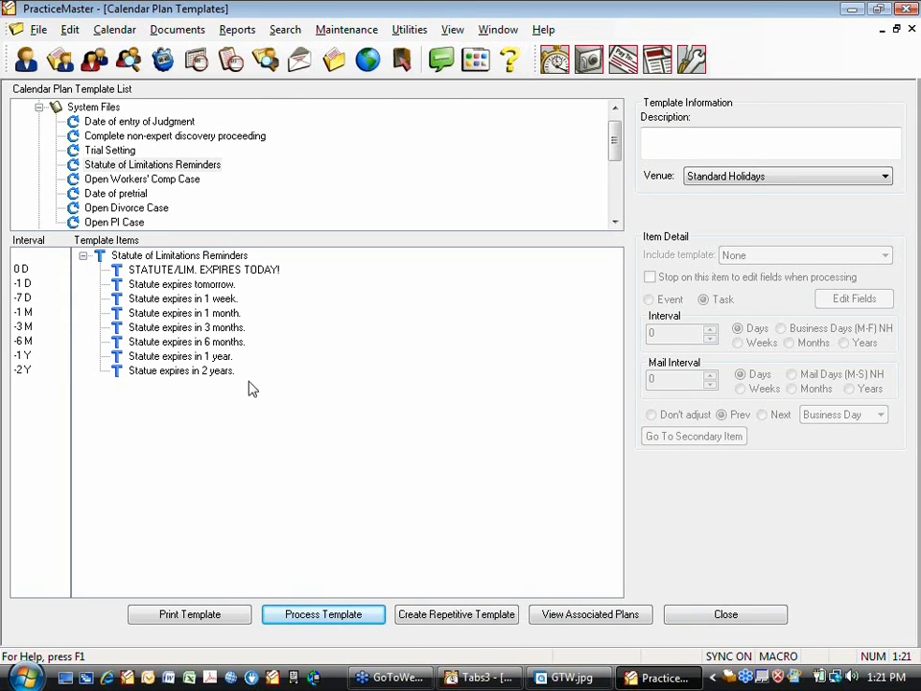
- Compare the item details of the expires-today, tomorrow, 1-week and 1-month reminders in the Statute of Limitations template
left_click(187, 271)
left_click(182, 286)
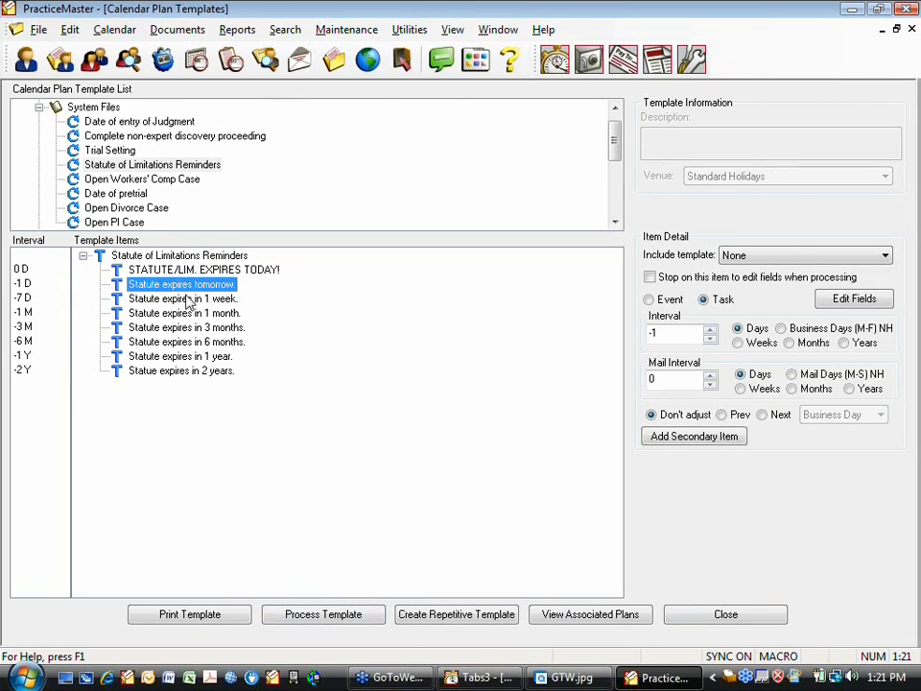
left_click(189, 299)
left_click(187, 272)
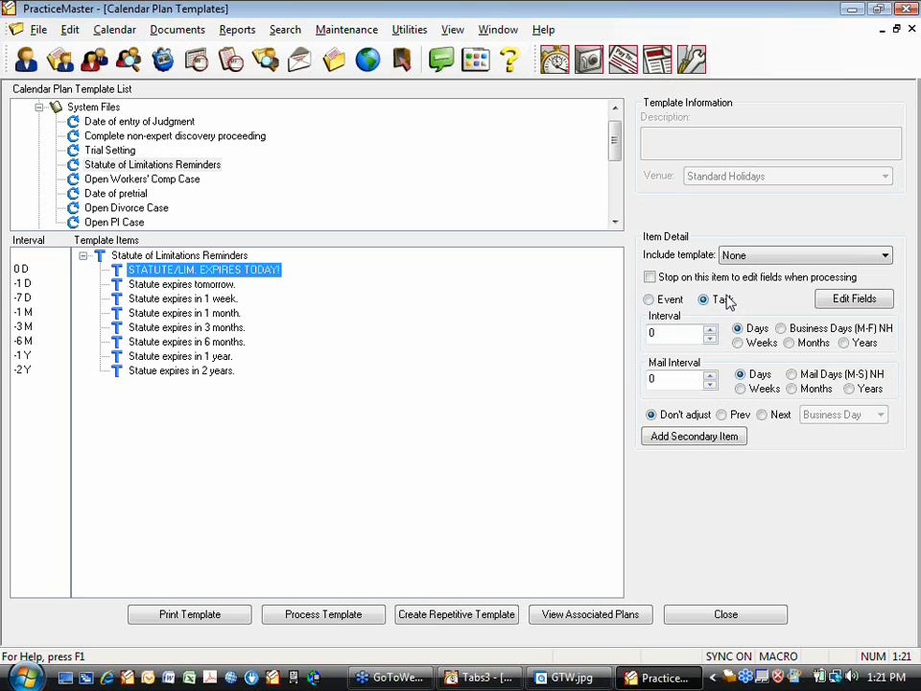
left_click(184, 313)
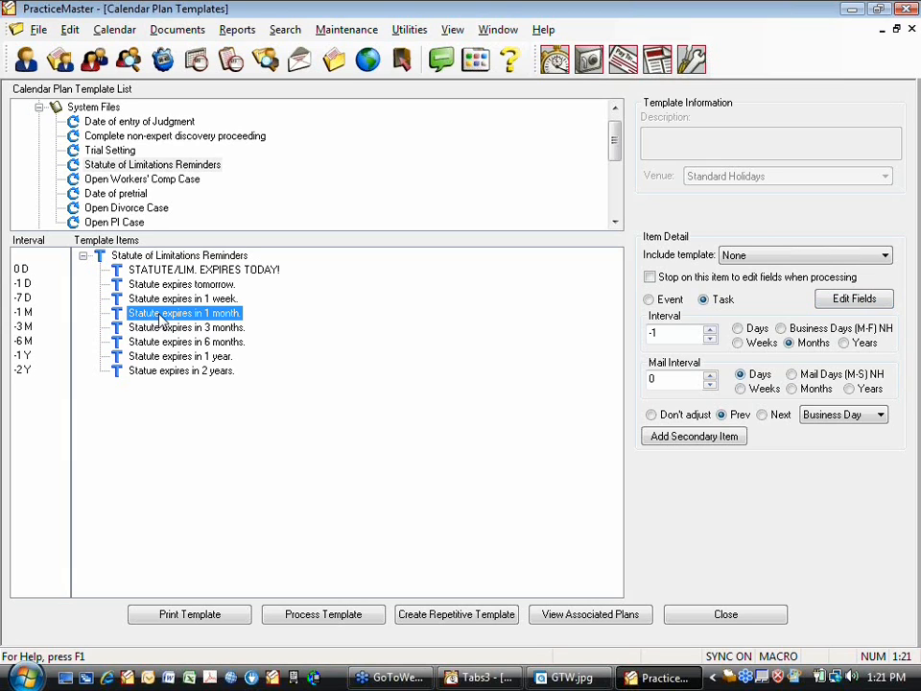
- Review the 1-month reminder's editable calendar fields, including the group user lookup and comments, and close the record without changes
left_click(852, 299)
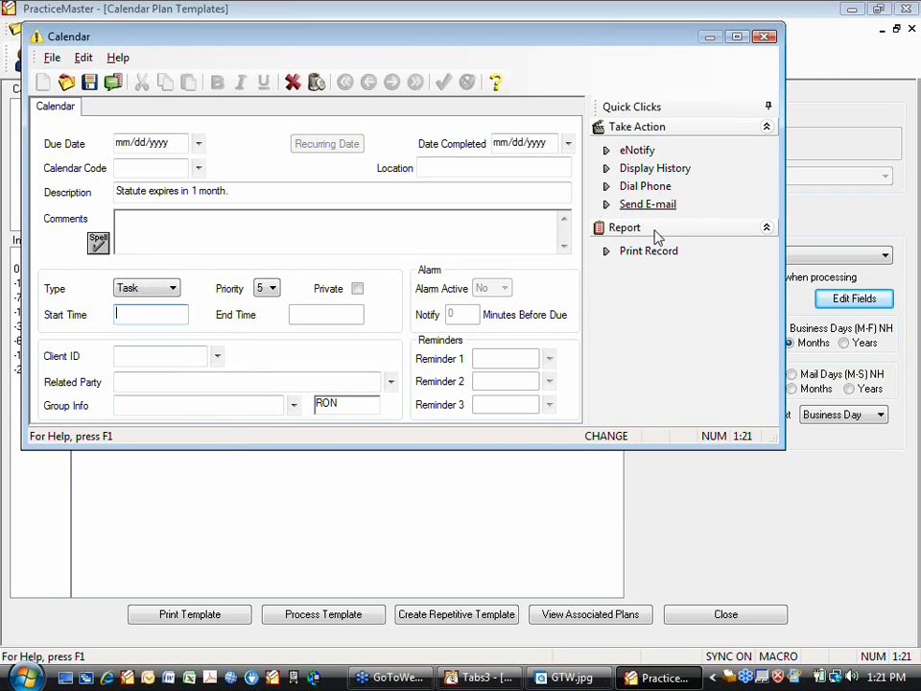
left_click(293, 405)
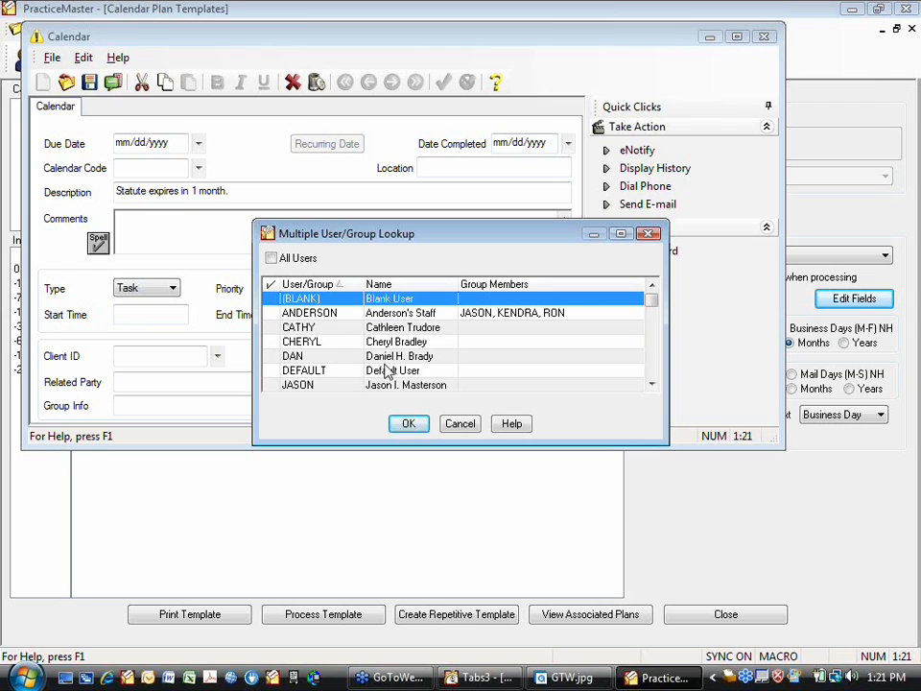
left_click(460, 424)
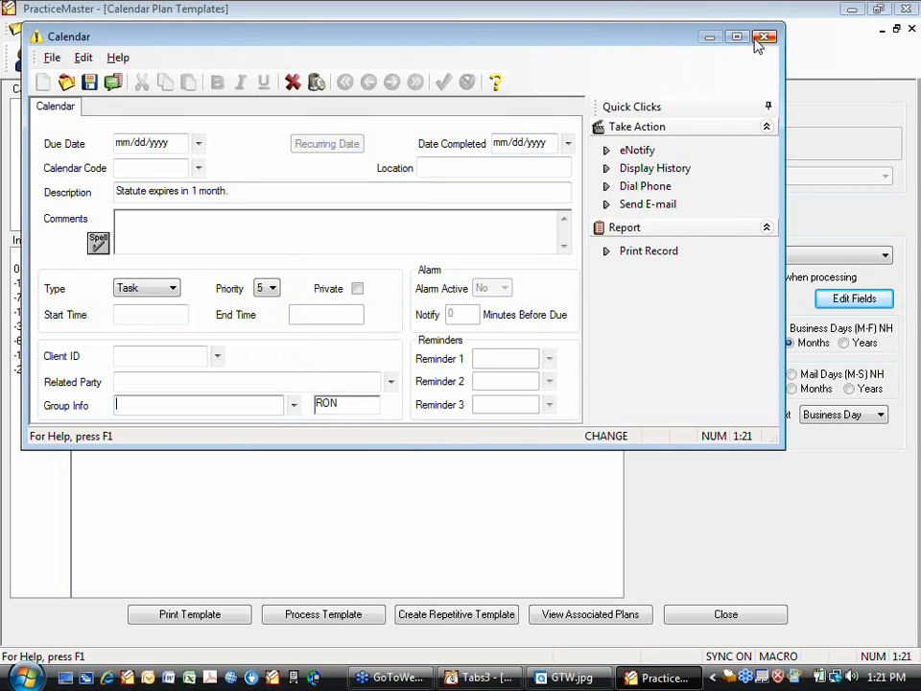
left_click(147, 223)
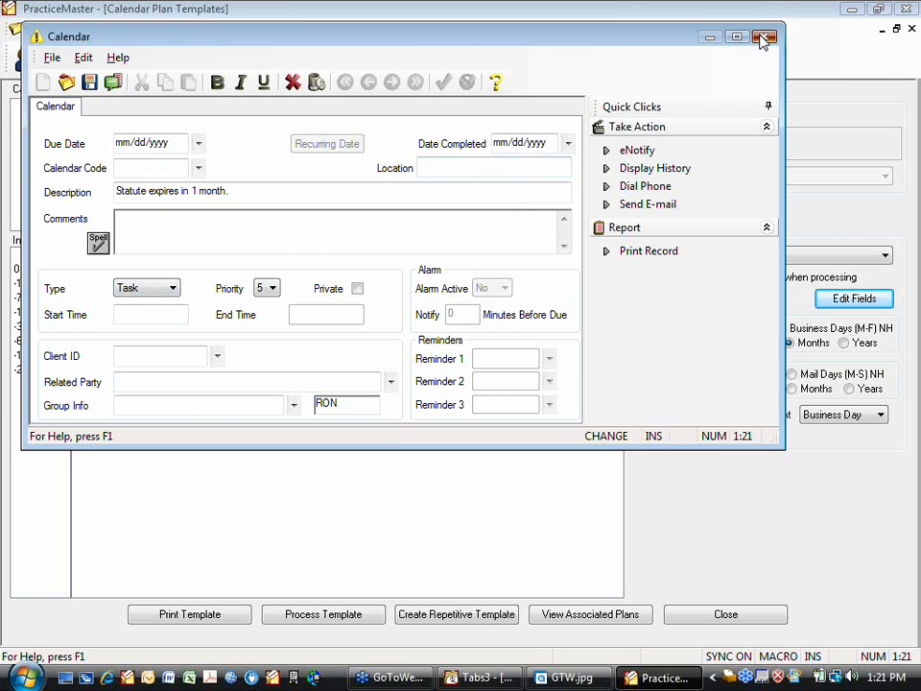
left_click(764, 36)
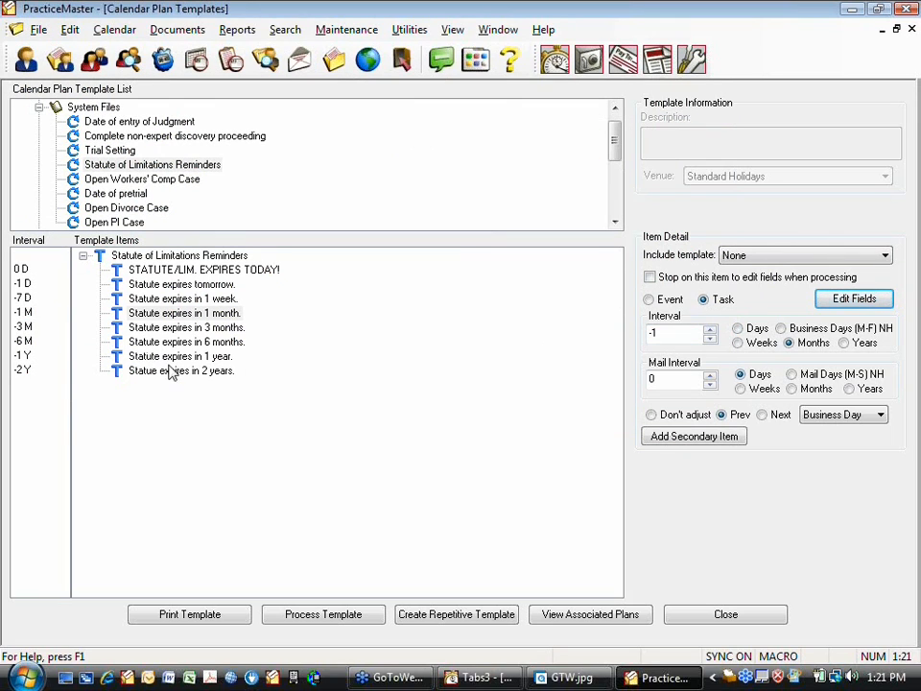
- Enable stopping to edit fields on the expires-tomorrow reminder, and discard that change when switching to the Trial Setting template
left_click(701, 276)
left_click(146, 286)
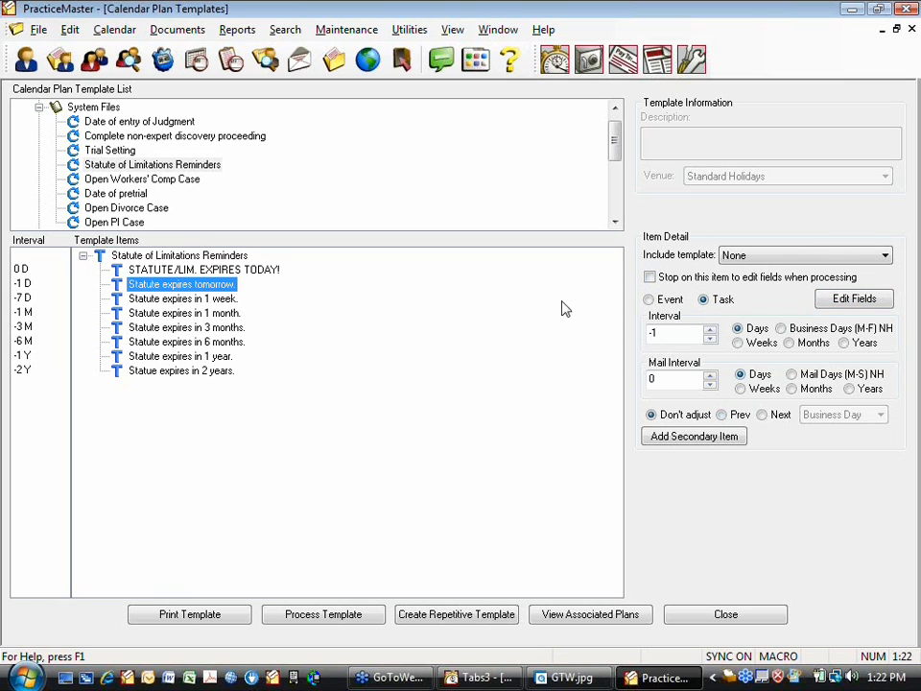
left_click(651, 276)
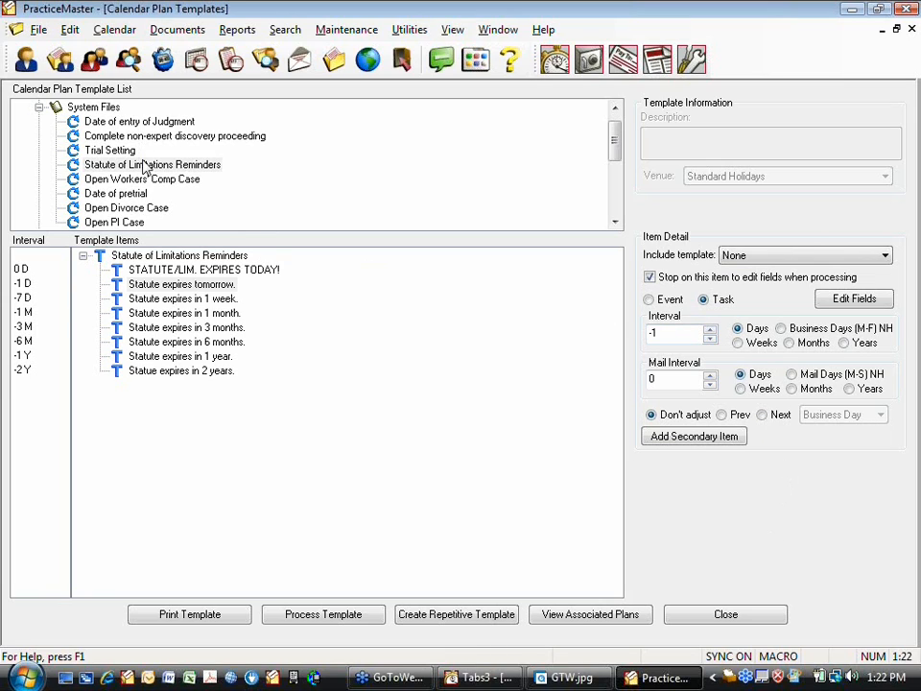
left_click(111, 150)
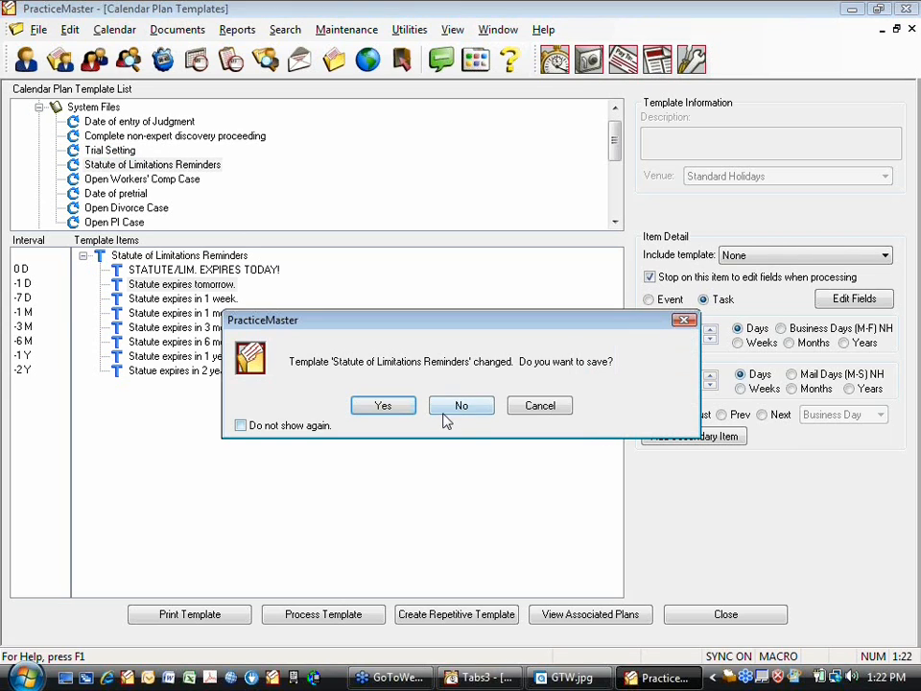
left_click(478, 409)
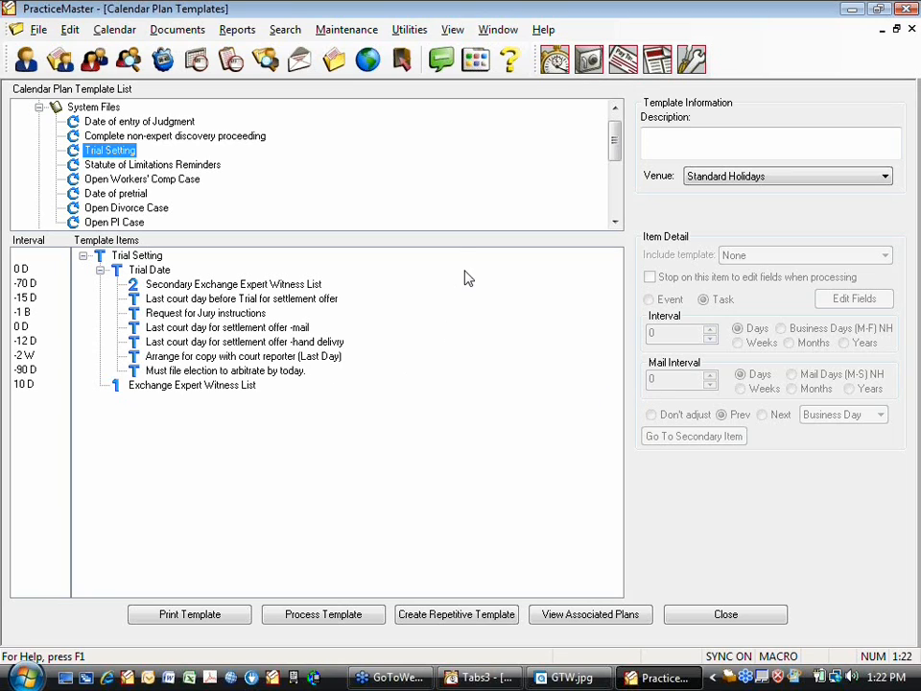
- Consult the Calendar Plan Template help and its Template Items topic, and close the help
left_click(509, 61)
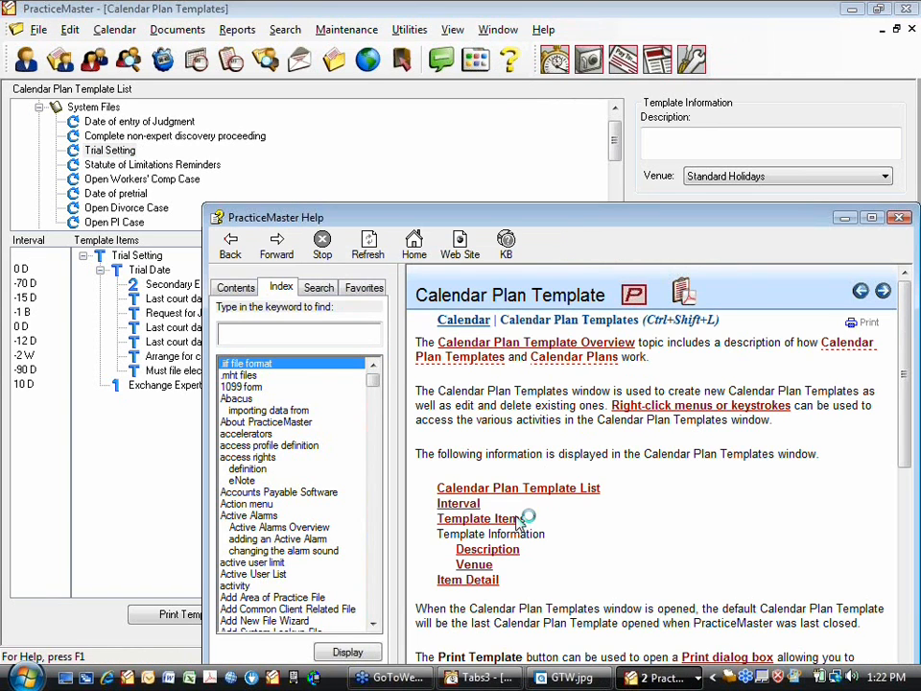
left_click(519, 519)
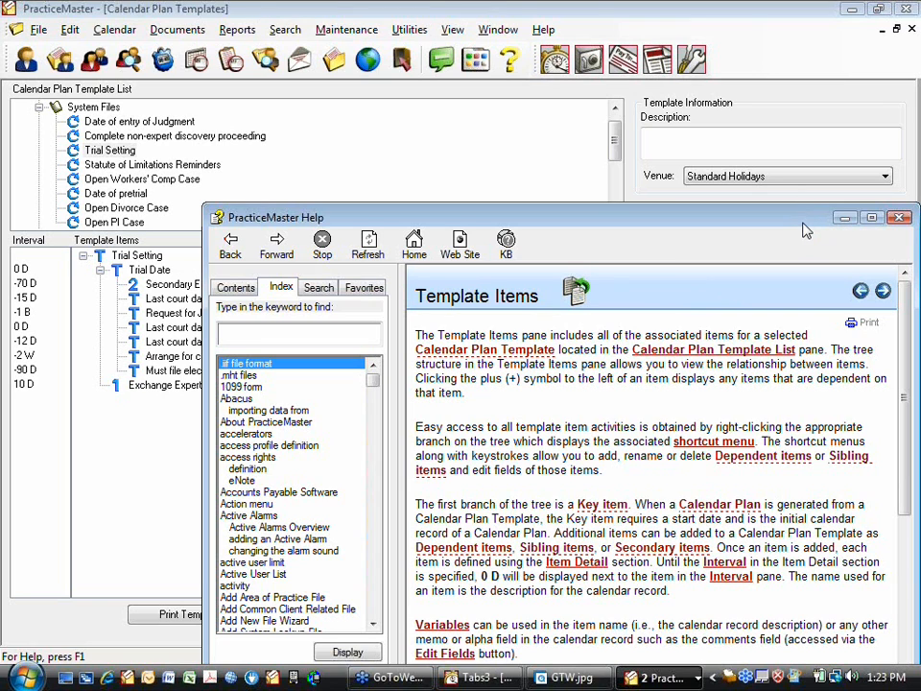
left_click_drag(799, 217, 726, 109)
left_click(830, 114)
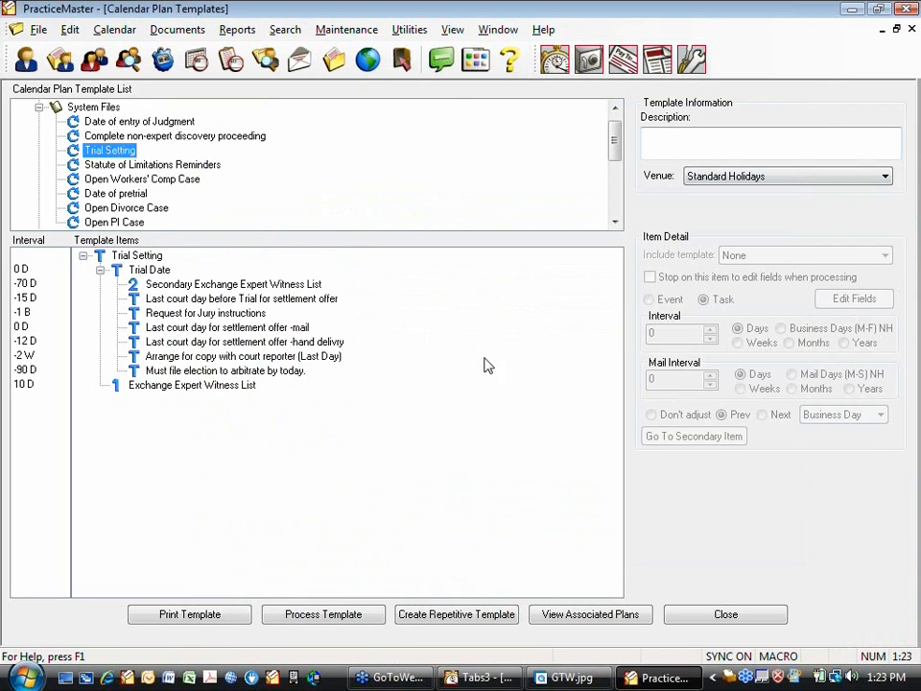